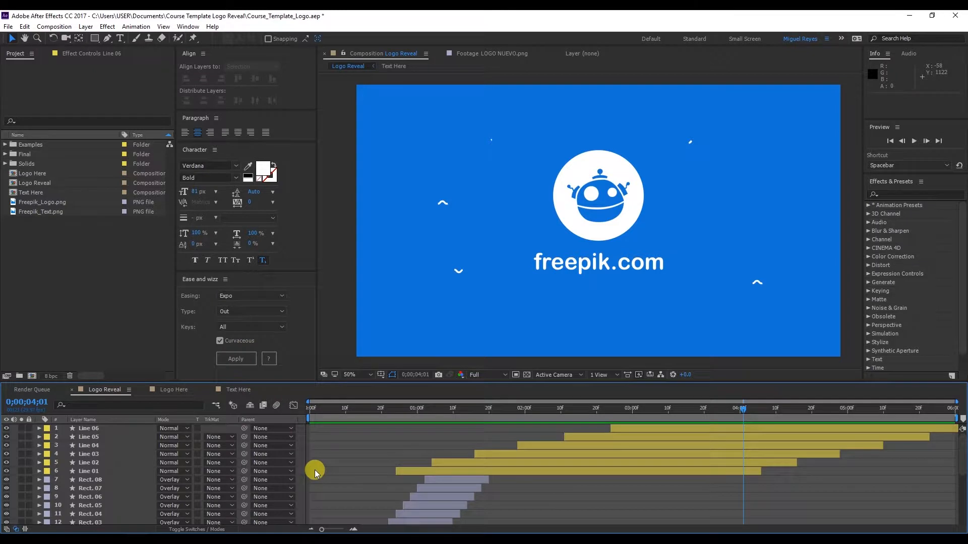
Add a null object to the Logo Reveal composition and name it Control Color
{"action": "left_click", "coordinate": [86, 26]}
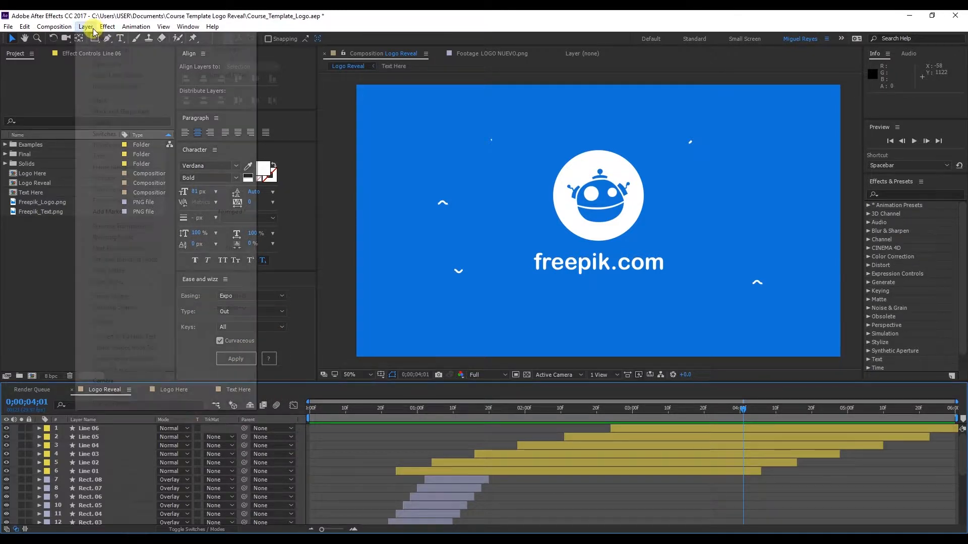
{"action": "mouse_move", "coordinate": [98, 38]}
{"action": "left_click", "coordinate": [296, 84]}
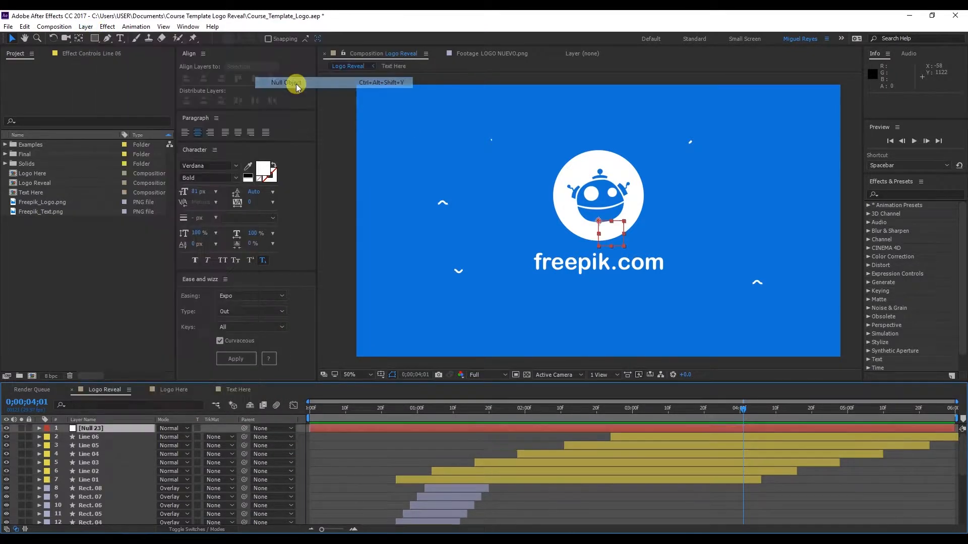
{"action": "key", "text": "Return"}
{"action": "type", "text": "Co"}
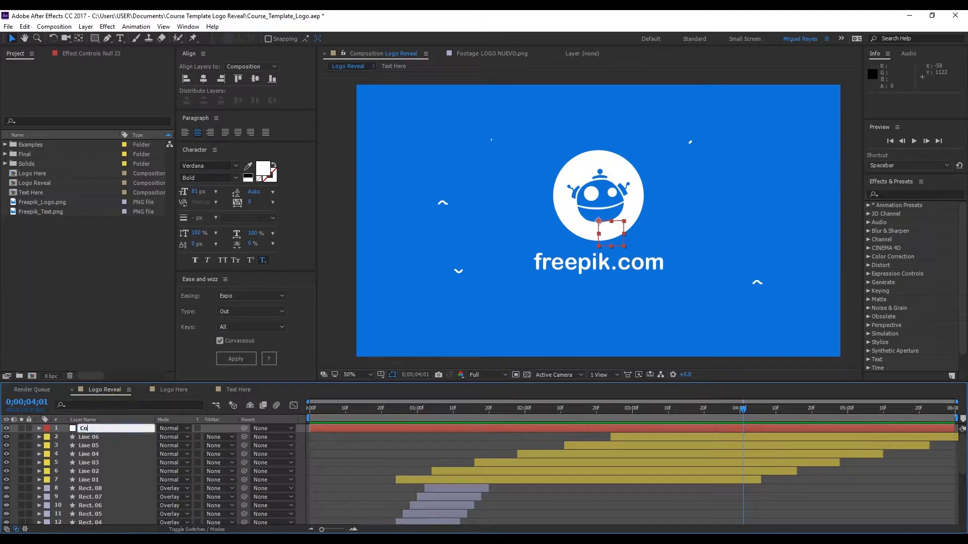
{"action": "type", "text": "ntrol Color"}
{"action": "left_click", "coordinate": [121, 403]}
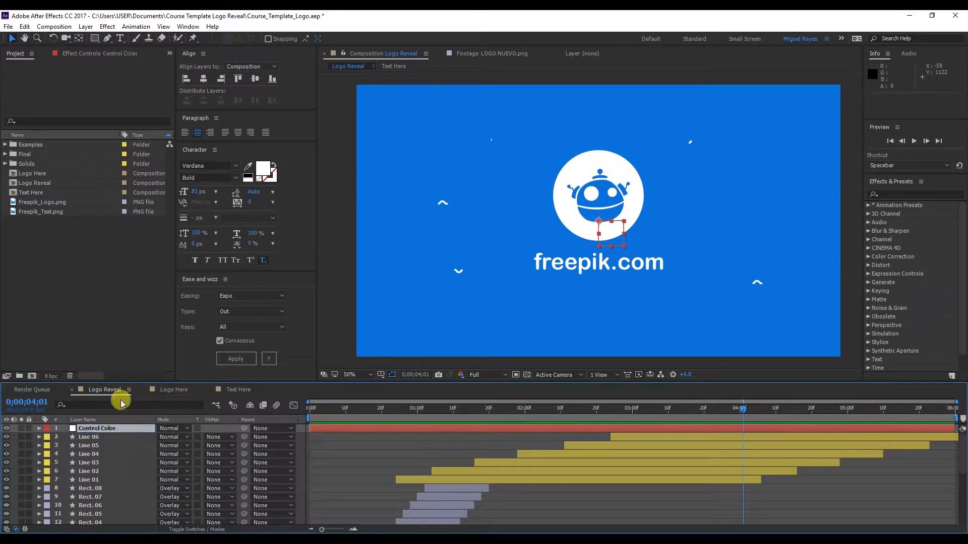
Add a Color Control effect named Background to the null, sampling its color from the composition's blue background
{"action": "left_click", "coordinate": [108, 28]}
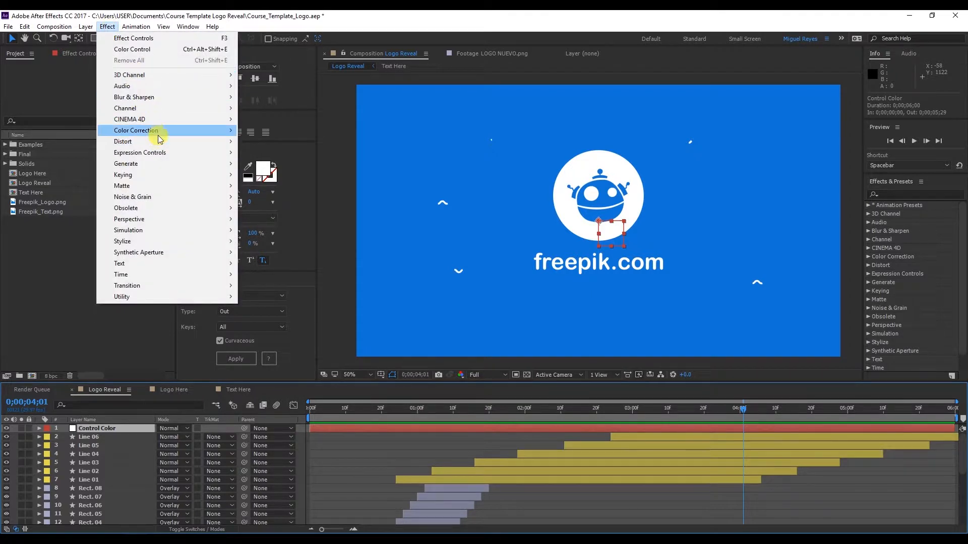
{"action": "mouse_move", "coordinate": [170, 152]}
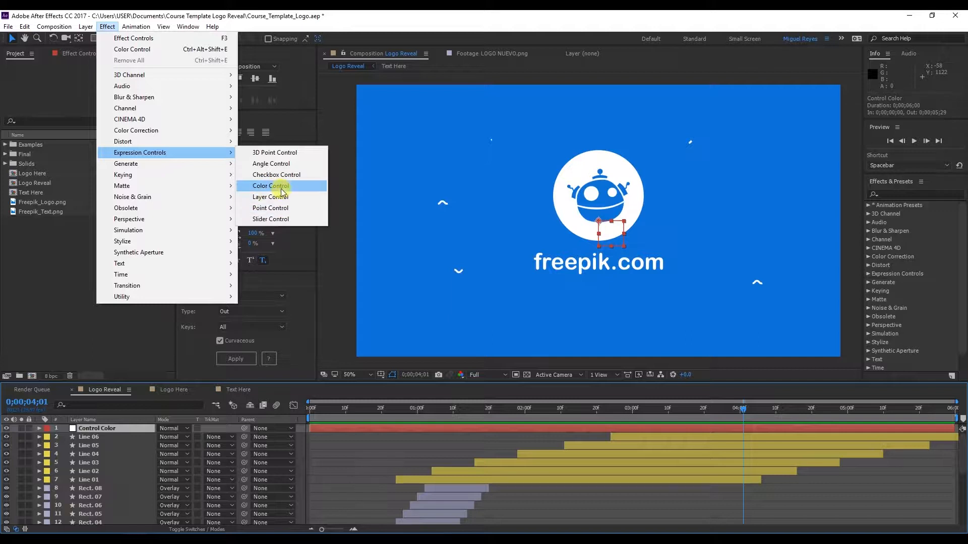
{"action": "left_click", "coordinate": [272, 186]}
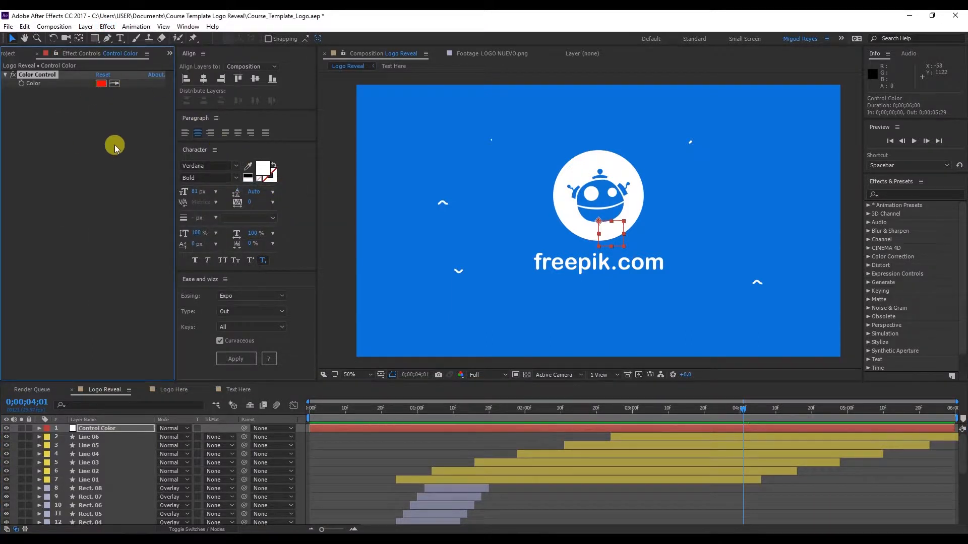
{"action": "left_click", "coordinate": [432, 123]}
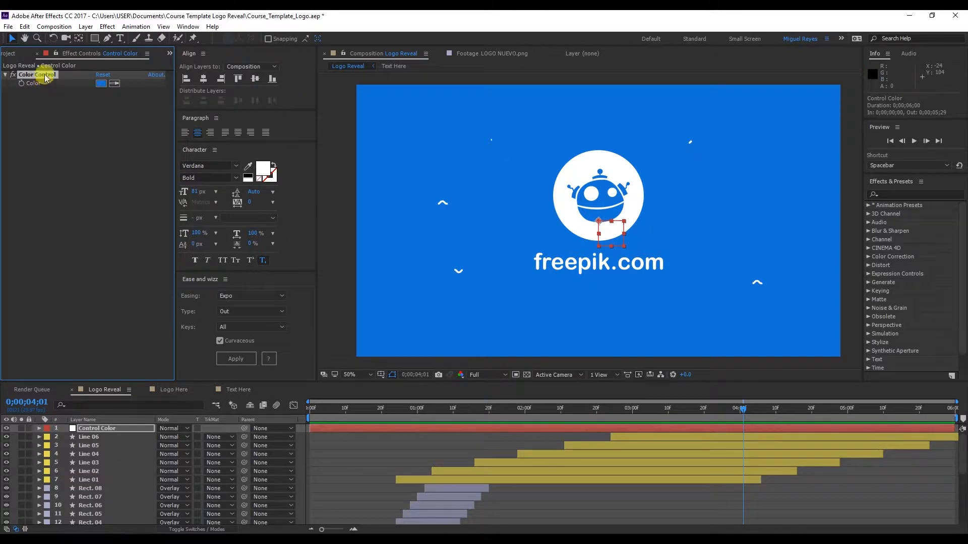
{"action": "type", "text": "Background"}
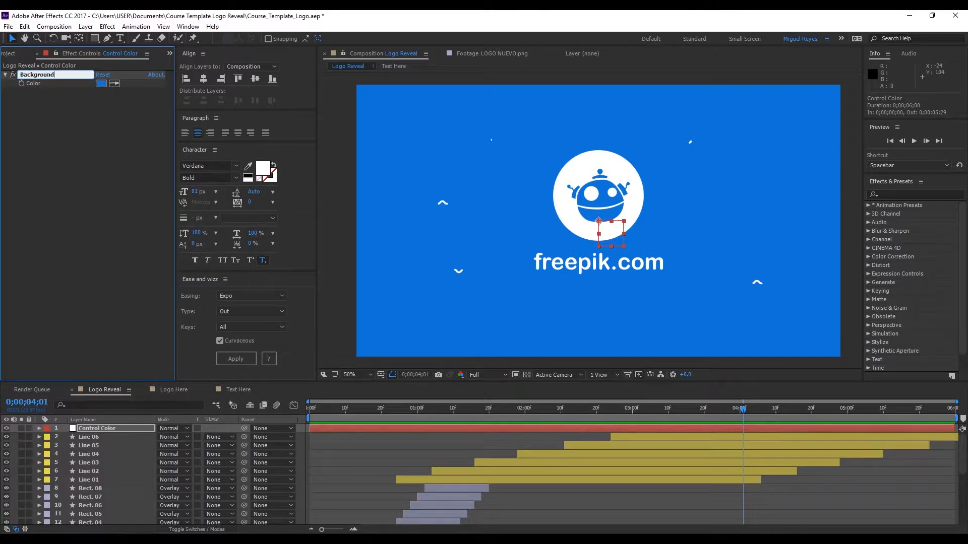
Duplicate the Background control, sample the white of the logo circle for the copy, and rename it Elipse Logo
{"action": "left_click", "coordinate": [45, 81]}
{"action": "key", "text": "ctrl+d"}
{"action": "left_click", "coordinate": [114, 100]}
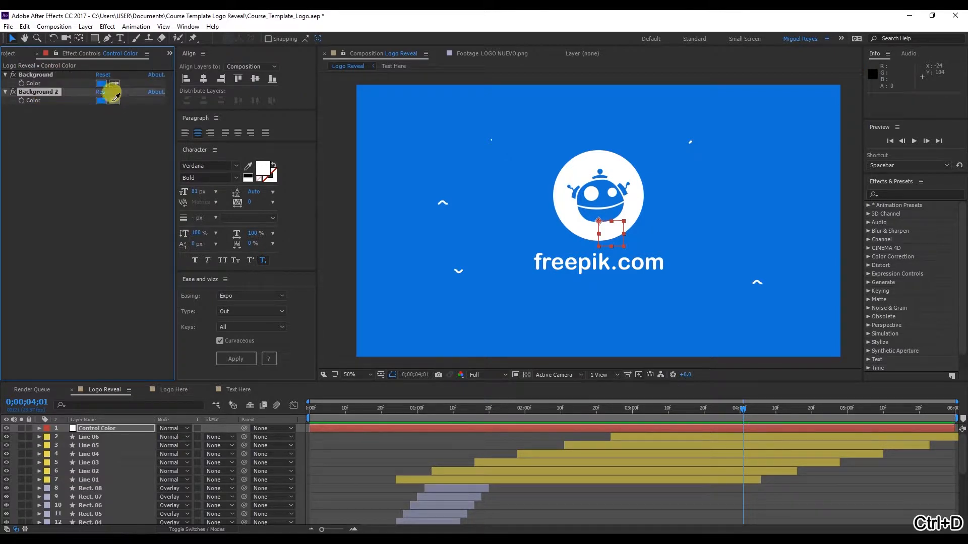
{"action": "left_click", "coordinate": [595, 159]}
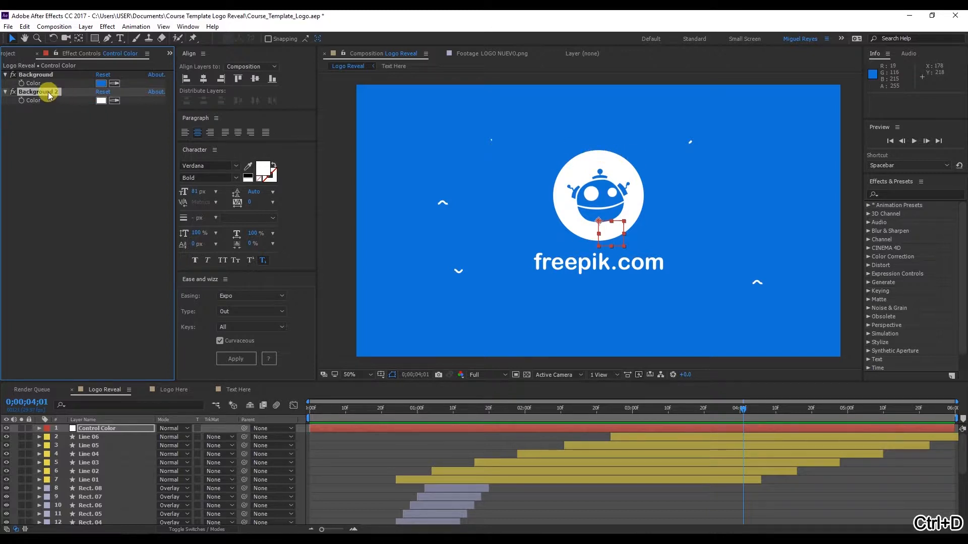
{"action": "key", "text": "Return"}
{"action": "type", "text": "Elipse Logo"}
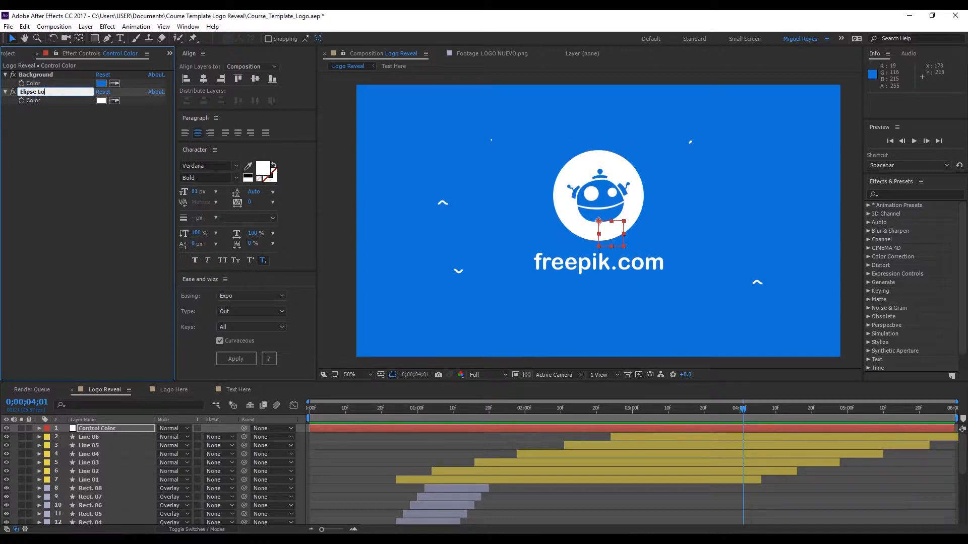
{"action": "key", "text": "Return"}
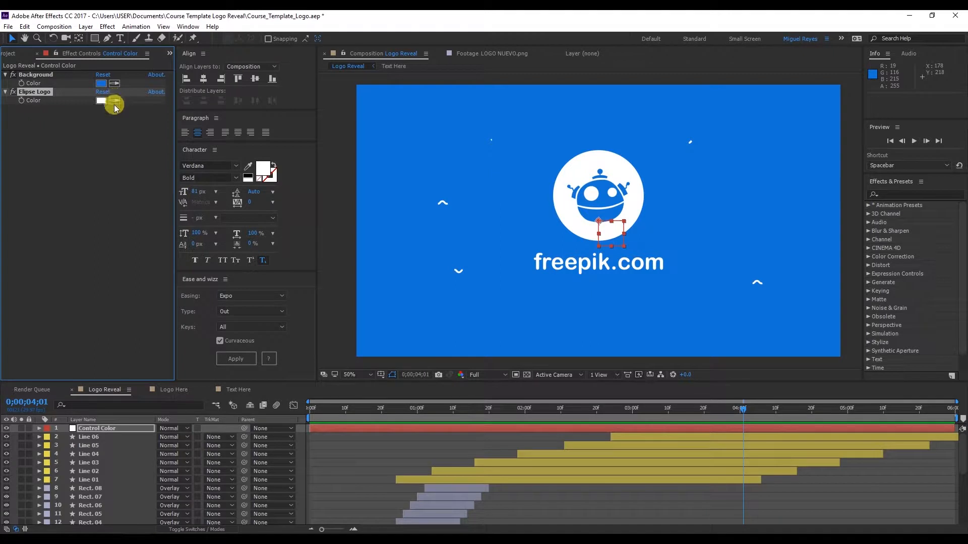
Duplicate the Elipse Logo color control and rename the copy Lines
{"action": "key", "text": "ctrl+d"}
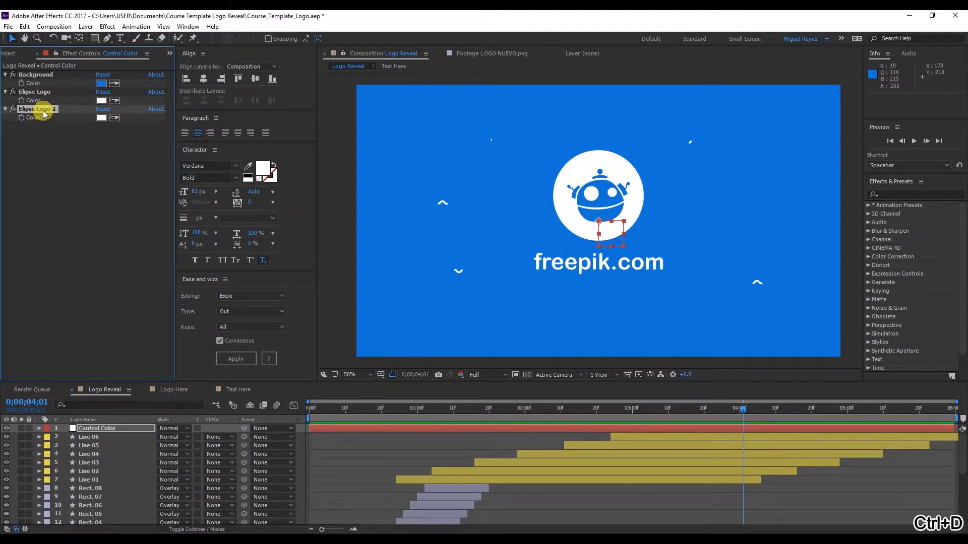
{"action": "key", "text": "Return"}
{"action": "type", "text": "Lie"}
{"action": "key", "text": "BackSpace"}
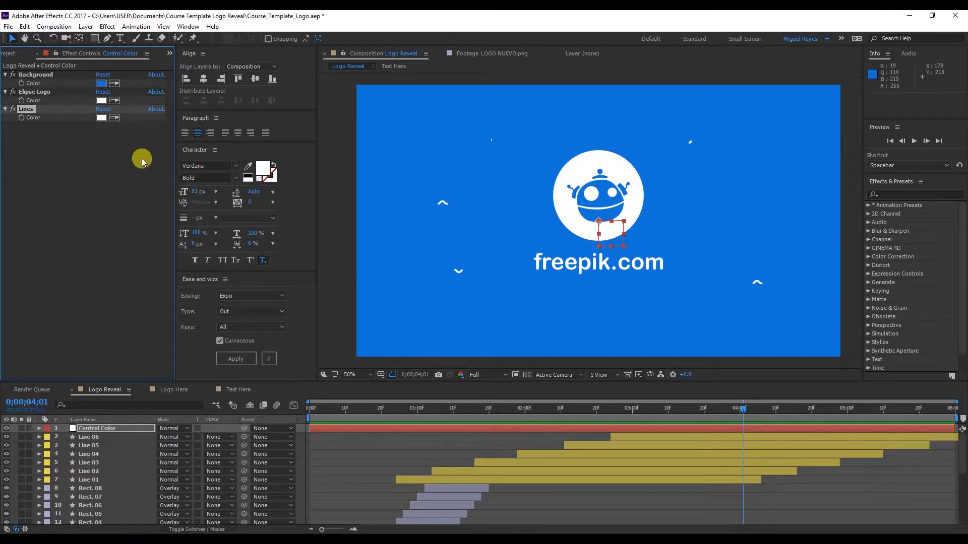
Move the current time to 0;00;00;08, then duplicate the null's Lines color control and rename the copy Explosion
{"action": "left_click_drag", "start_coordinate": [353, 411], "coordinate": [342, 454]}
{"action": "scroll", "coordinate": [342, 453], "scroll_direction": "down", "scroll_amount": 5}
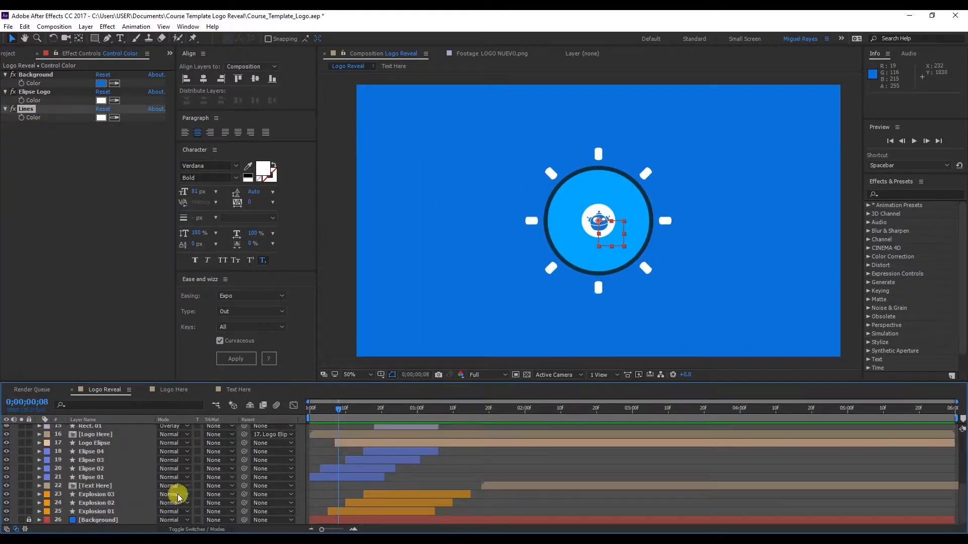
{"action": "left_click", "coordinate": [101, 510]}
{"action": "scroll", "coordinate": [107, 431], "scroll_direction": "up", "scroll_amount": 5}
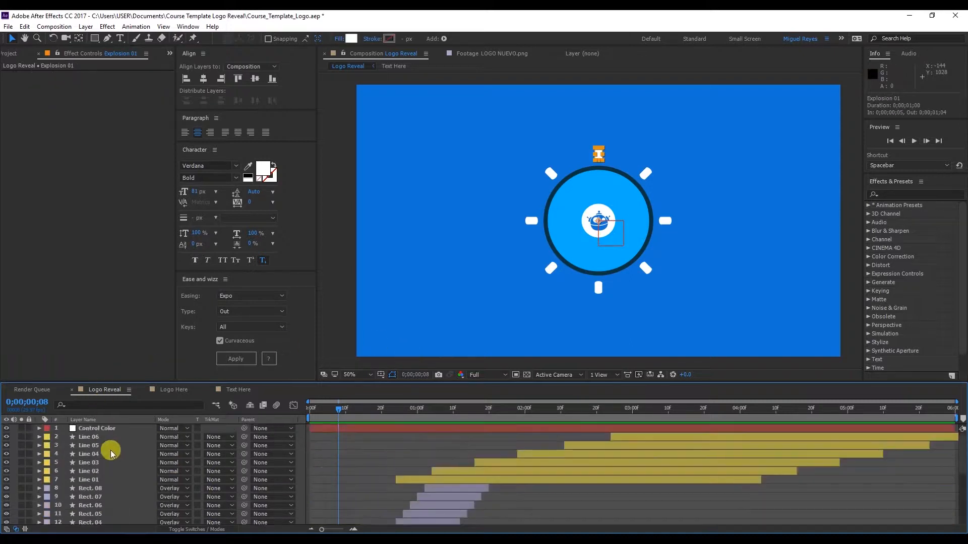
{"action": "left_click", "coordinate": [104, 429]}
{"action": "left_click", "coordinate": [26, 109]}
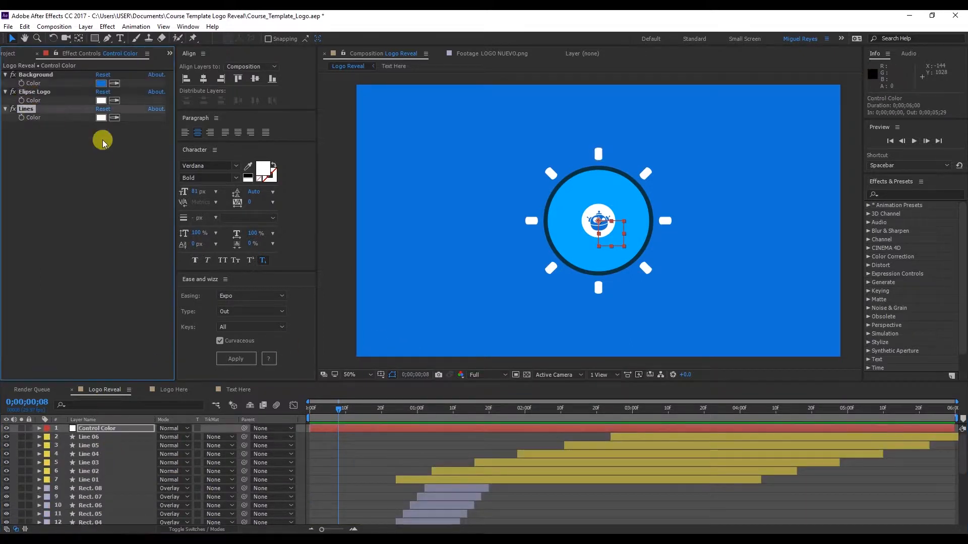
{"action": "key", "text": "ctrl+d"}
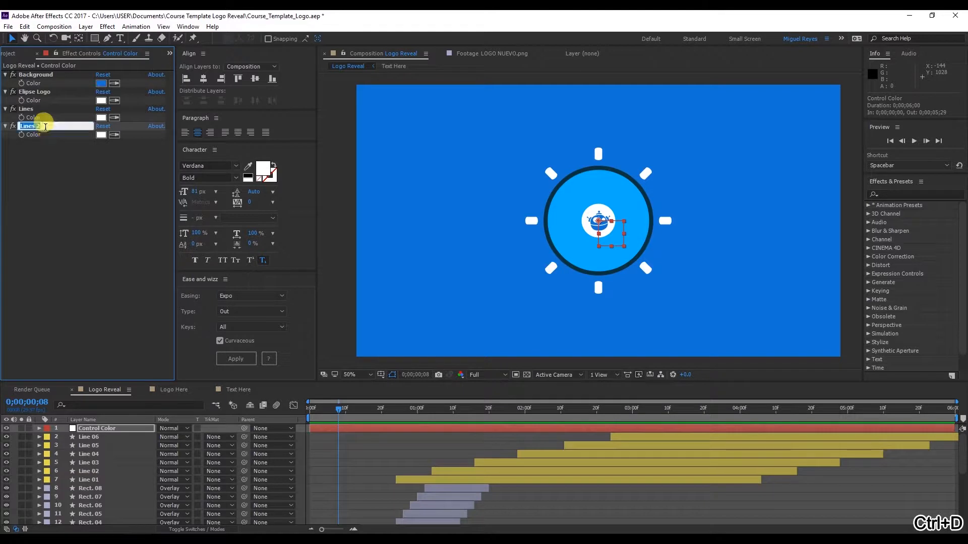
{"action": "key", "text": "Return"}
{"action": "type", "text": "Explosion"}
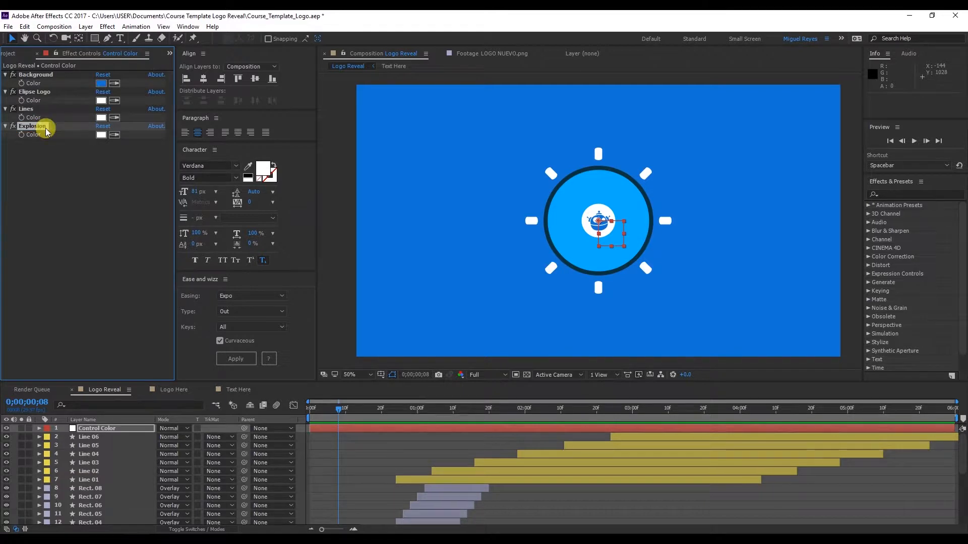
{"action": "key", "text": "Return"}
Copy the hex code of the Elipse 01 shape layer's fill color, 0A3440
{"action": "scroll", "coordinate": [121, 473], "scroll_direction": "down", "scroll_amount": 5}
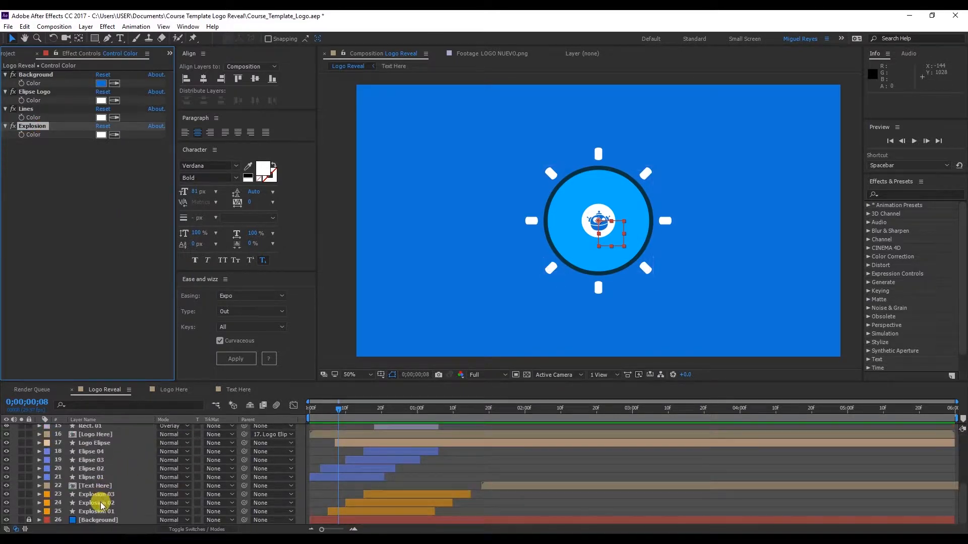
{"action": "left_click", "coordinate": [104, 477]}
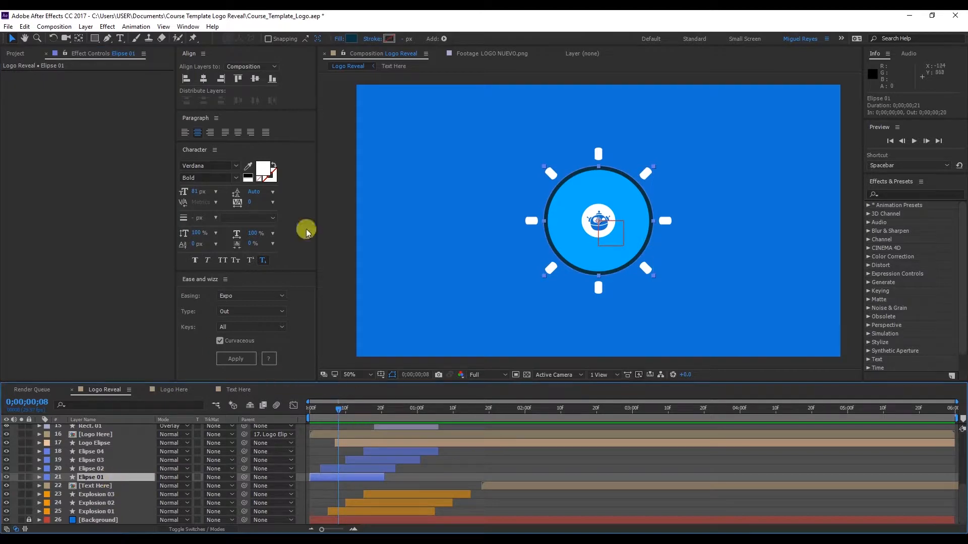
{"action": "left_click", "coordinate": [351, 39]}
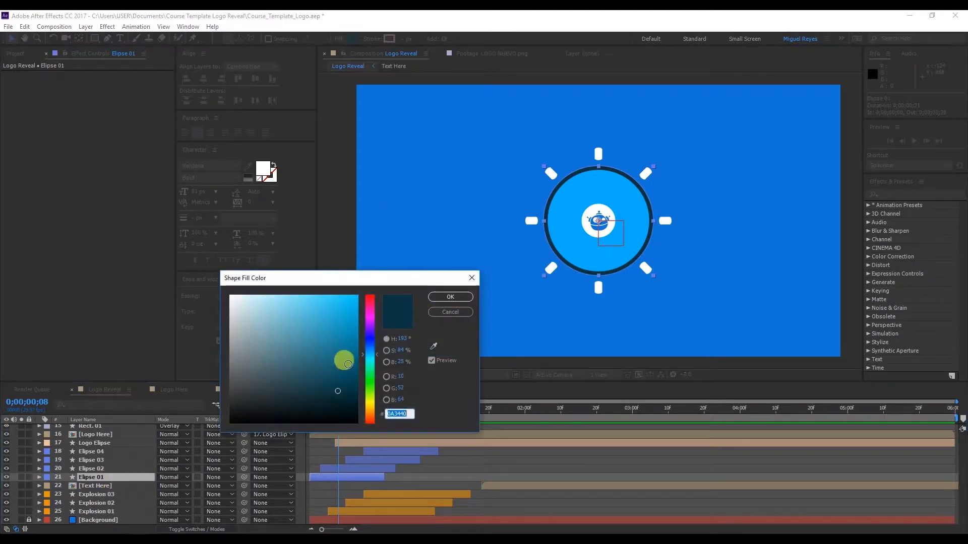
{"action": "key", "text": "Return"}
{"action": "scroll", "coordinate": [137, 448], "scroll_direction": "up", "scroll_amount": 3}
{"action": "scroll", "coordinate": [132, 444], "scroll_direction": "up", "scroll_amount": 2}
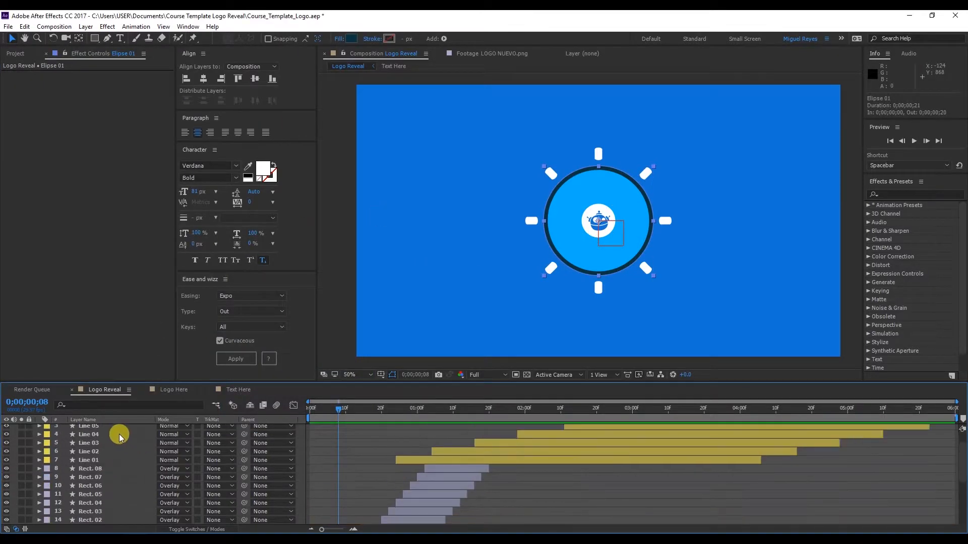
{"action": "left_click", "coordinate": [352, 39]}
{"action": "key", "text": "ctrl+c"}
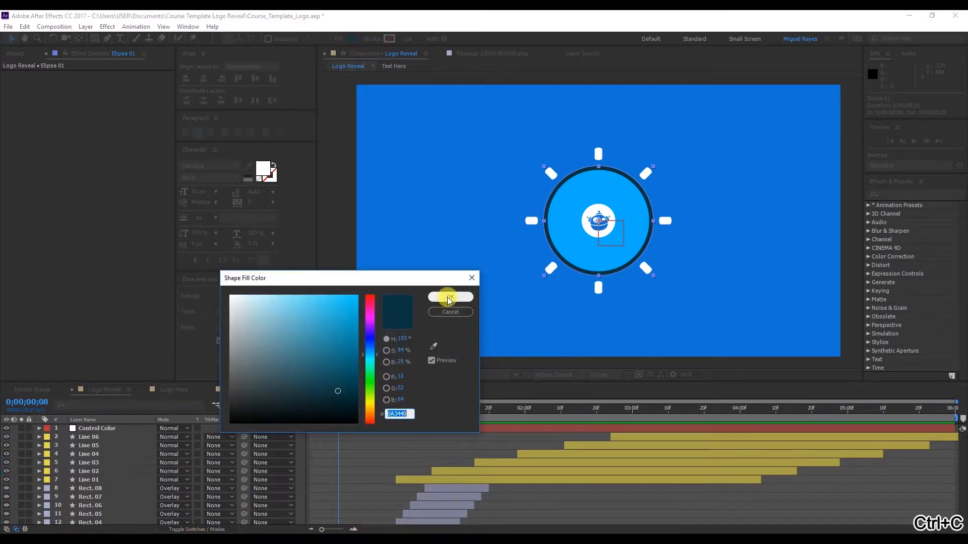
{"action": "left_click", "coordinate": [449, 298]}
Duplicate the Explosion control on the Control Color null and set the copy's color to 0A3440
{"action": "left_click", "coordinate": [110, 429]}
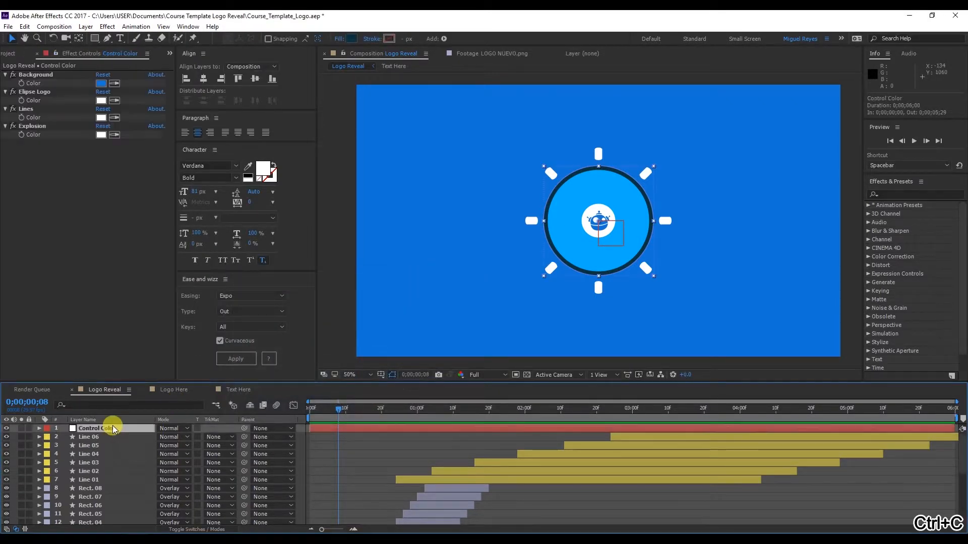
{"action": "left_click", "coordinate": [44, 126]}
{"action": "key", "text": "ctrl+d"}
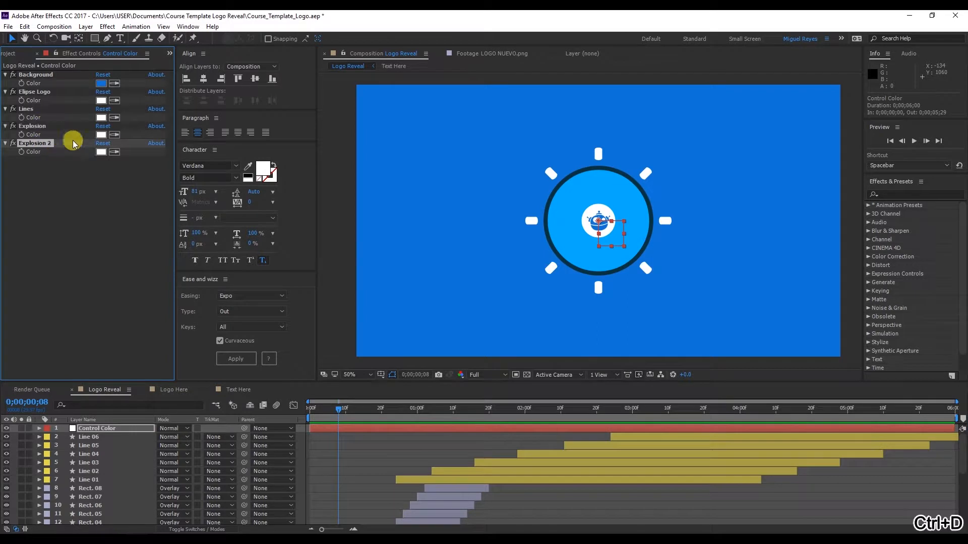
{"action": "left_click", "coordinate": [100, 152]}
{"action": "key", "text": "ctrl+v"}
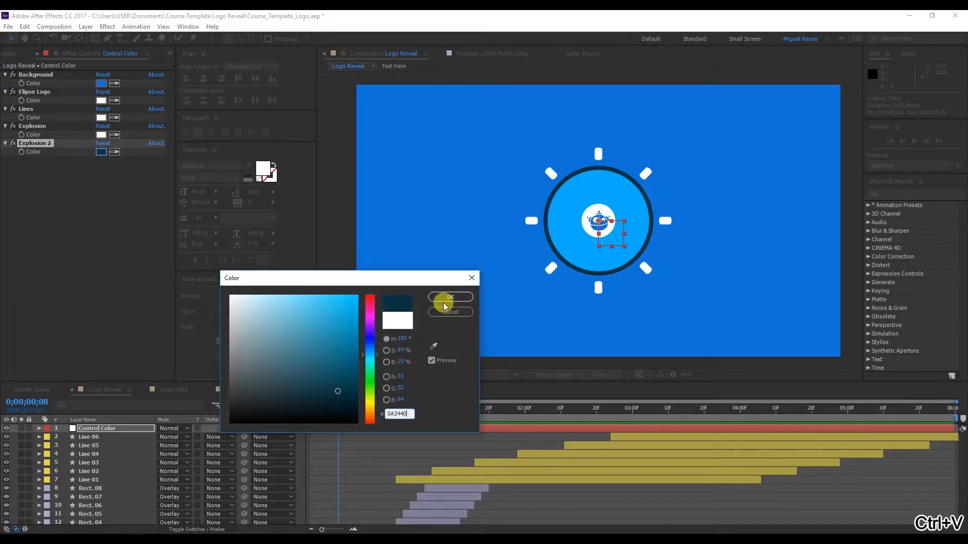
{"action": "left_click", "coordinate": [445, 299]}
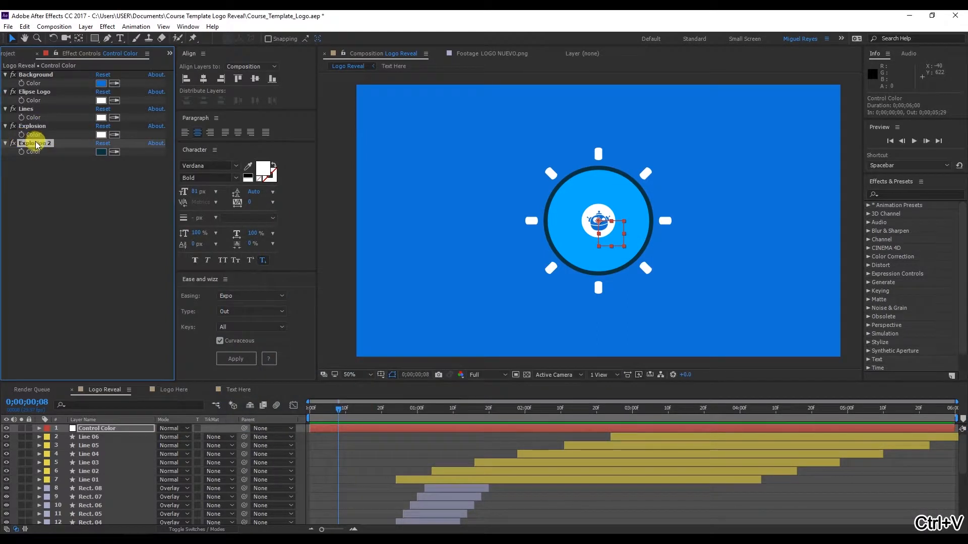
Rename the duplicated dark blue color control on the Control Color null as Elipse 01
{"action": "scroll", "coordinate": [188, 485], "scroll_direction": "down", "scroll_amount": 6}
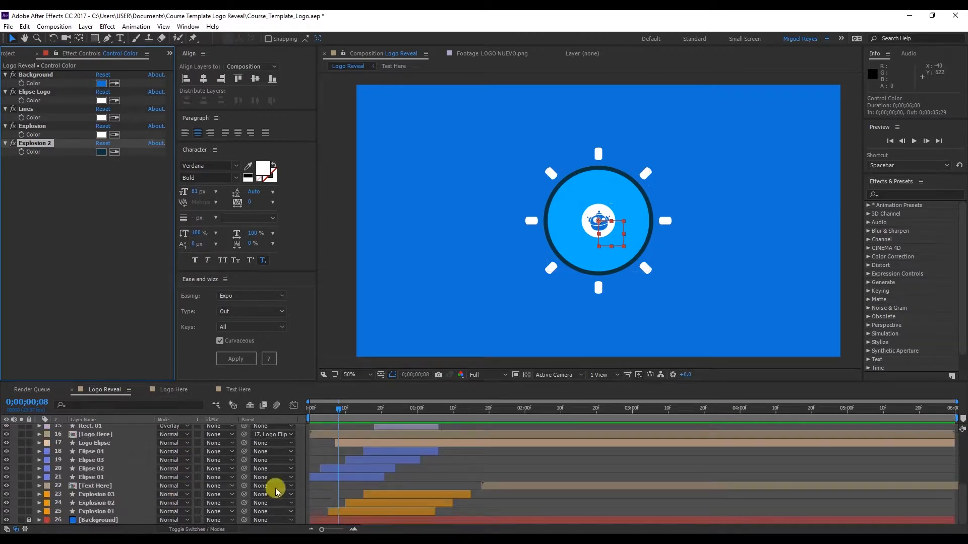
{"action": "scroll", "coordinate": [102, 438], "scroll_direction": "up", "scroll_amount": 6}
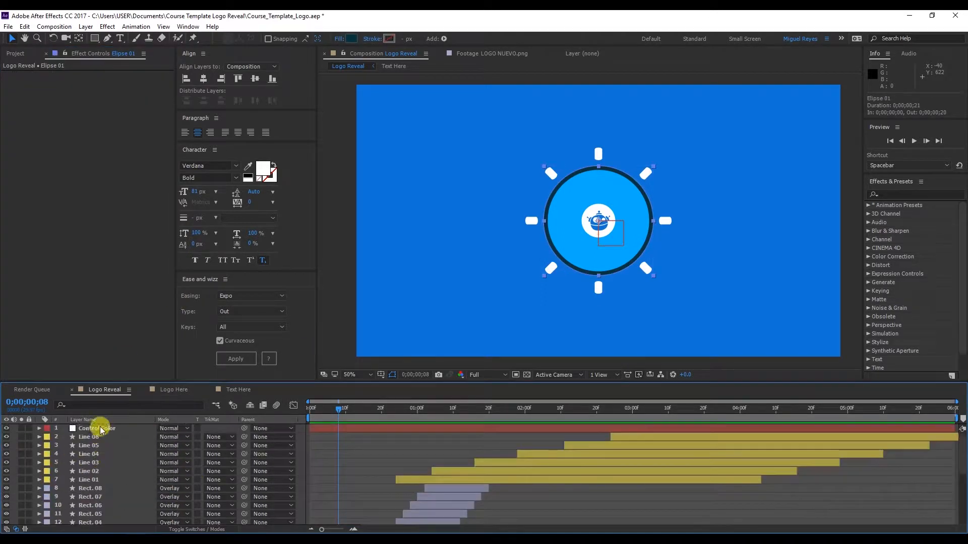
{"action": "left_click", "coordinate": [98, 429]}
{"action": "left_click", "coordinate": [47, 144]}
{"action": "key", "text": "Return"}
{"action": "type", "text": "Elipse 01"}
{"action": "left_click", "coordinate": [29, 146]}
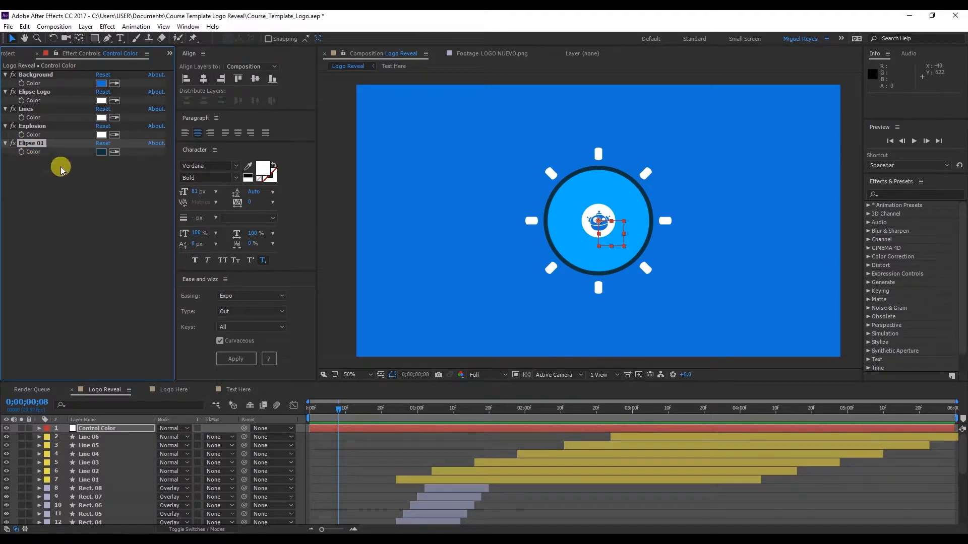
Duplicate the Elipse 01 color control on the Control Color null and sample the light blue circle in the composition for the copy's color
{"action": "key", "text": "ctrl+d"}
{"action": "scroll", "coordinate": [152, 439], "scroll_direction": "down", "scroll_amount": 6}
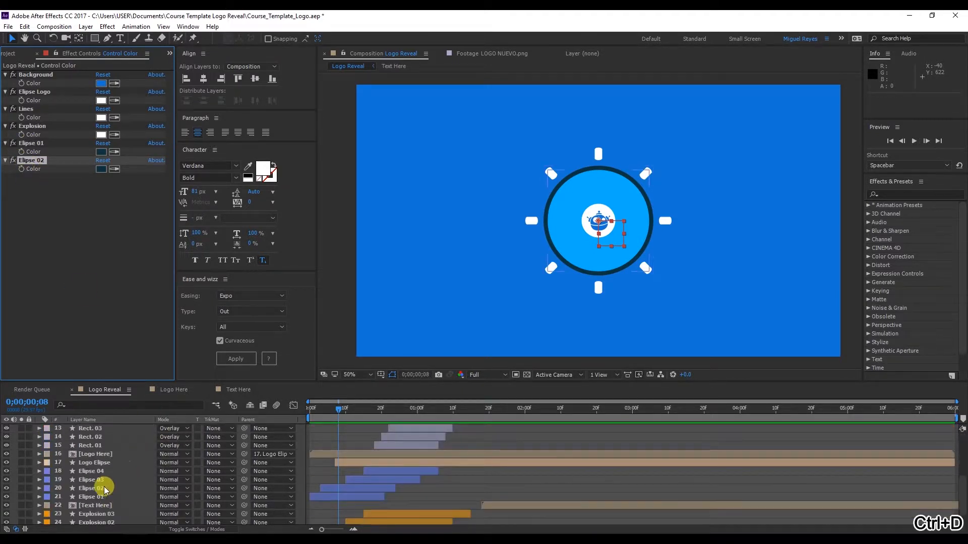
{"action": "left_click", "coordinate": [105, 489]}
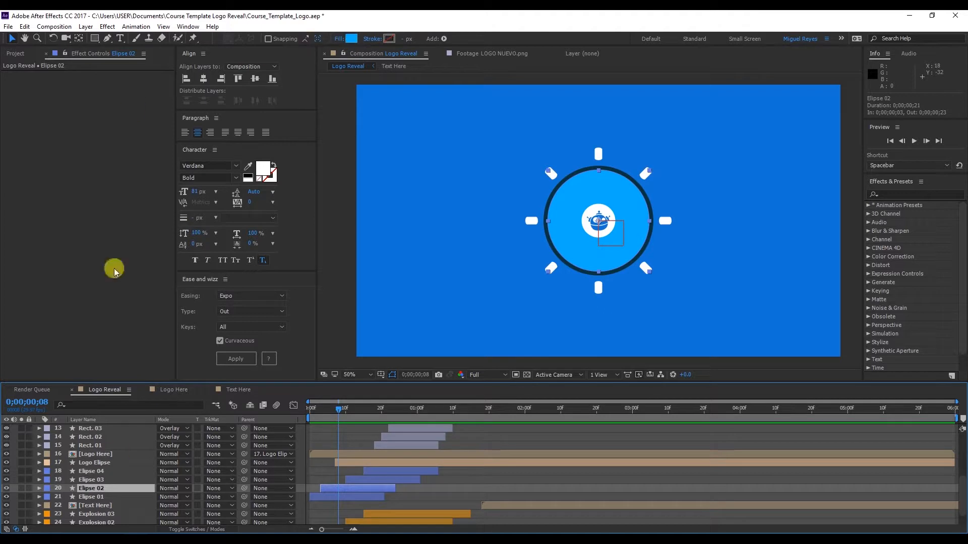
{"action": "scroll", "coordinate": [124, 474], "scroll_direction": "up", "scroll_amount": 6}
{"action": "left_click", "coordinate": [121, 429]}
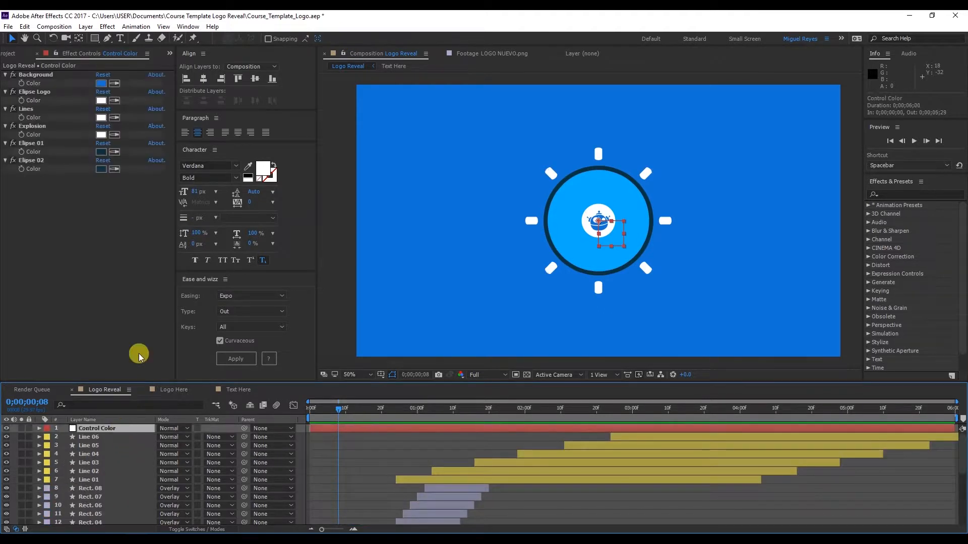
{"action": "left_click", "coordinate": [115, 169]}
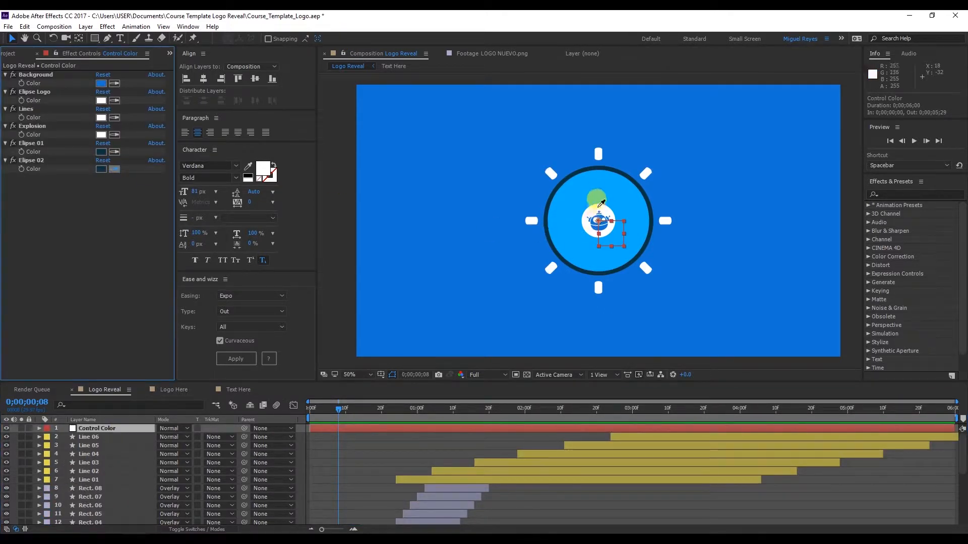
{"action": "left_click", "coordinate": [598, 190]}
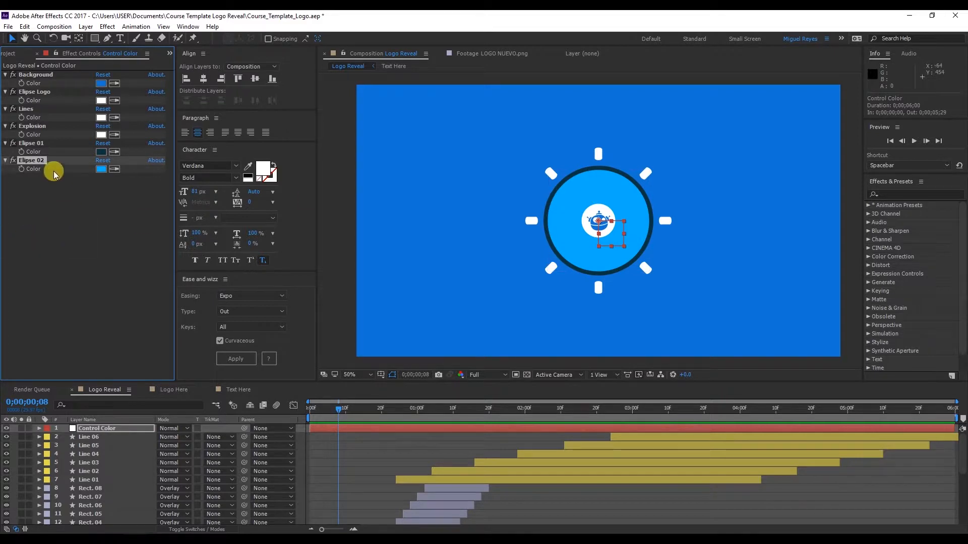
Duplicate the Elipse 02 color control on the Control Color null and move the current time to 0;00;00;18
{"action": "key", "text": "ctrl+d"}
{"action": "scroll", "coordinate": [113, 484], "scroll_direction": "down", "scroll_amount": 4}
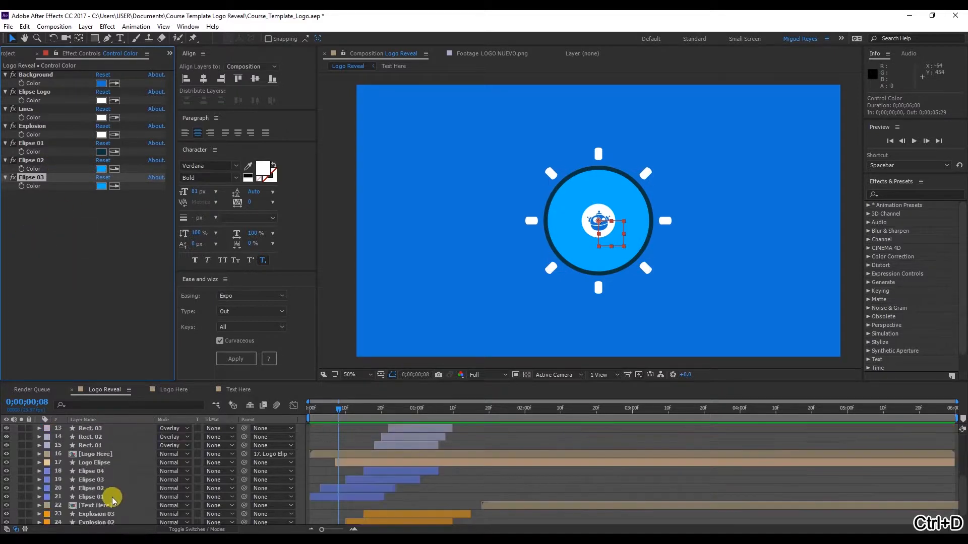
{"action": "left_click", "coordinate": [91, 480]}
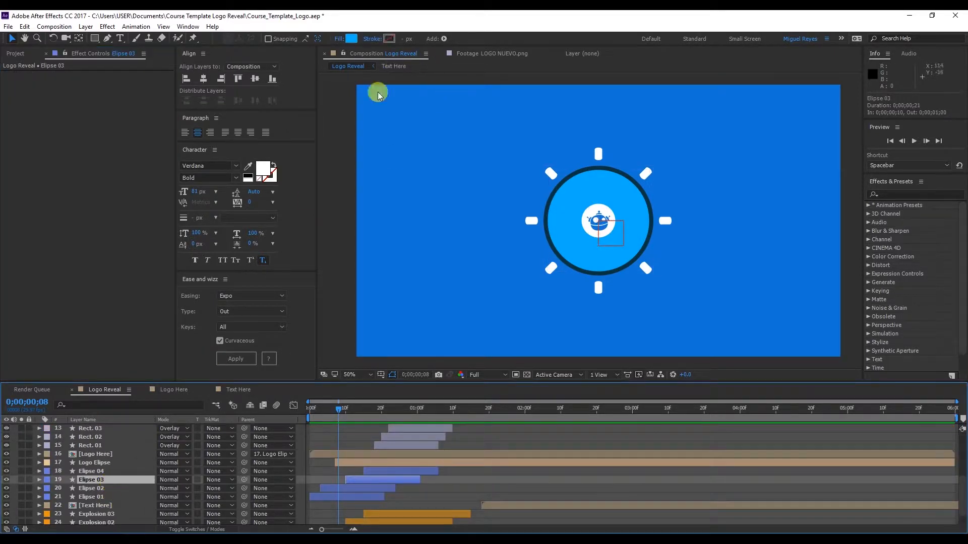
{"action": "left_click_drag", "start_coordinate": [343, 409], "coordinate": [377, 409]}
{"action": "scroll", "coordinate": [145, 450], "scroll_direction": "up", "scroll_amount": 5}
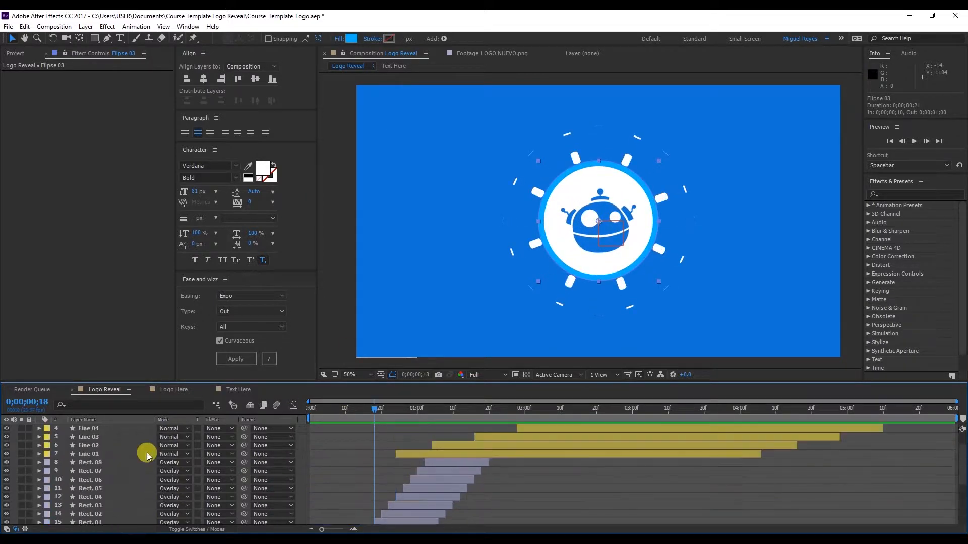
{"action": "left_click", "coordinate": [119, 430]}
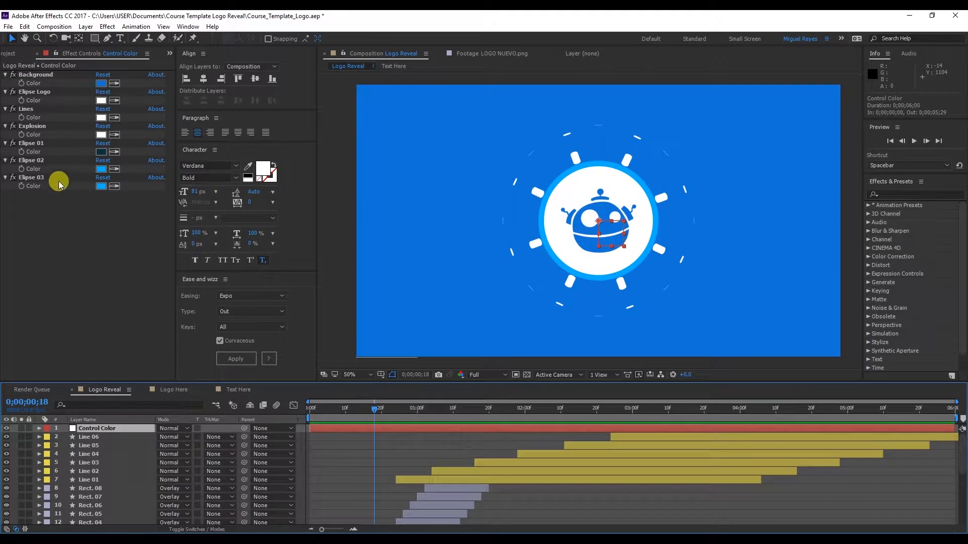
Duplicate the Elipse 03 color control and move the current time to 0;00;00;23 to see the Elipse 04 layer
{"action": "left_click", "coordinate": [43, 178]}
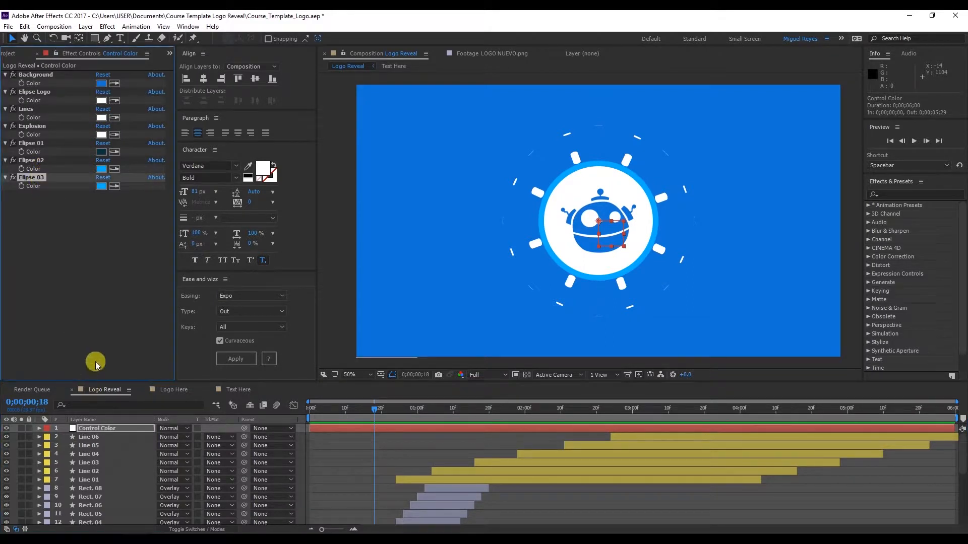
{"action": "scroll", "coordinate": [229, 434], "scroll_direction": "down", "scroll_amount": 5}
{"action": "left_click", "coordinate": [91, 472]}
{"action": "key", "text": "ctrl+d"}
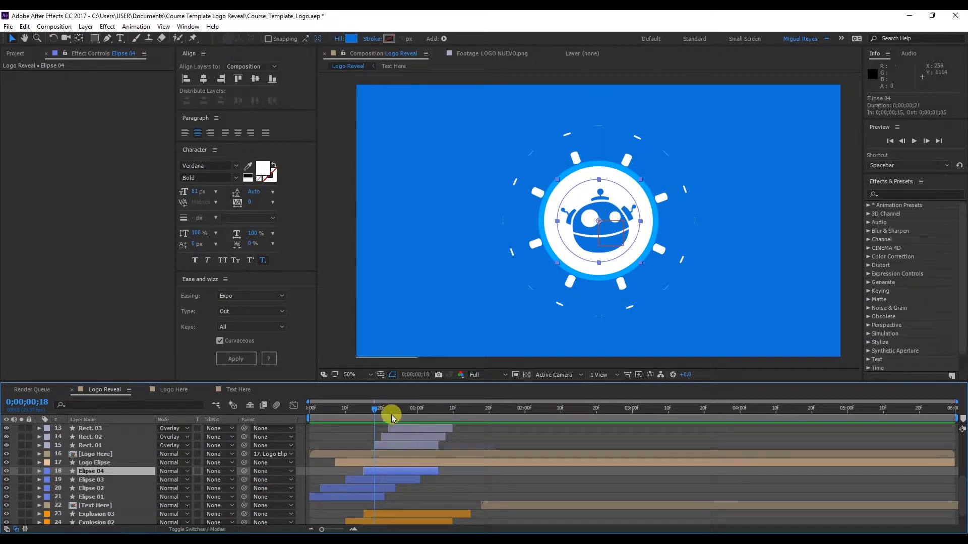
{"action": "left_click_drag", "start_coordinate": [380, 410], "coordinate": [392, 408]}
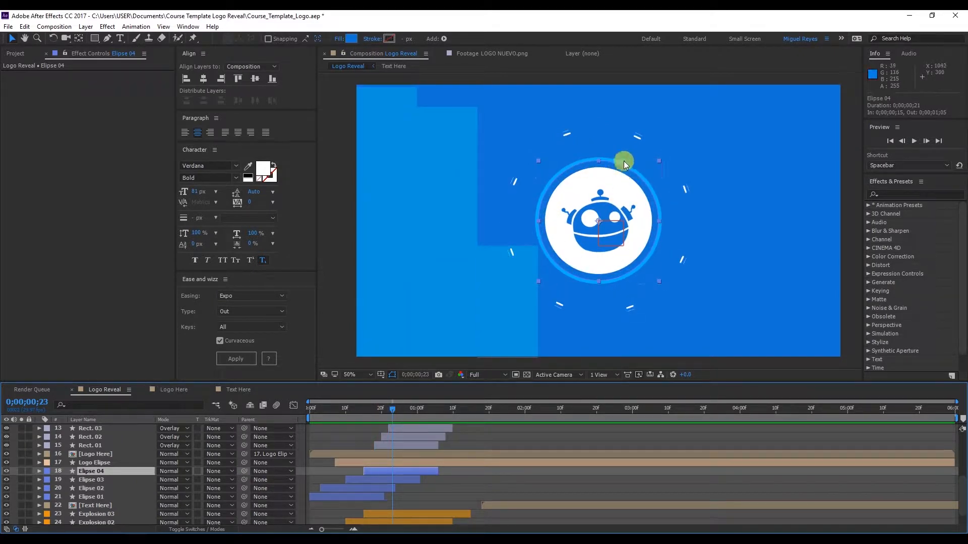
Set the Elipse 04 control's color by sampling the blue between the white logo ellipse and the light blue ring
{"action": "scroll", "coordinate": [130, 450], "scroll_direction": "up", "scroll_amount": 6}
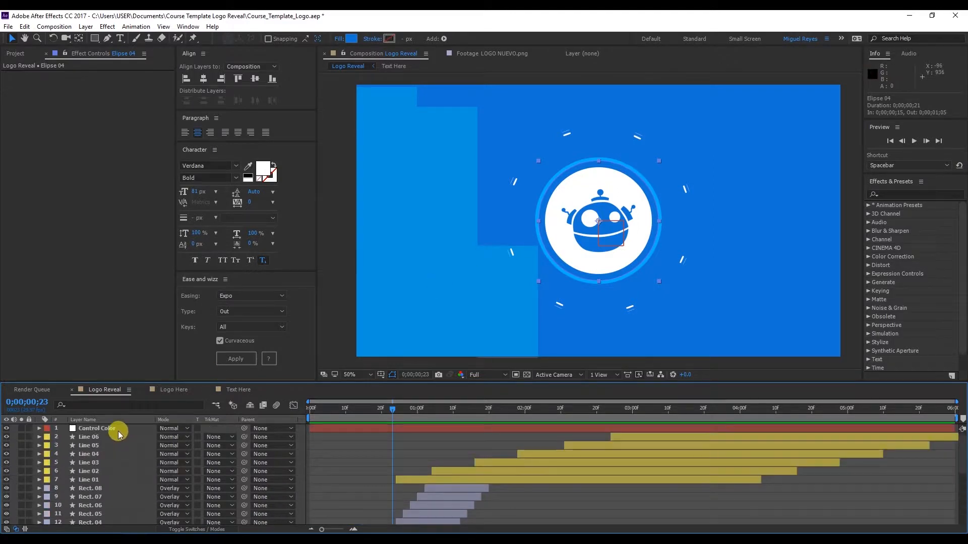
{"action": "left_click", "coordinate": [96, 428]}
{"action": "left_click", "coordinate": [115, 203]}
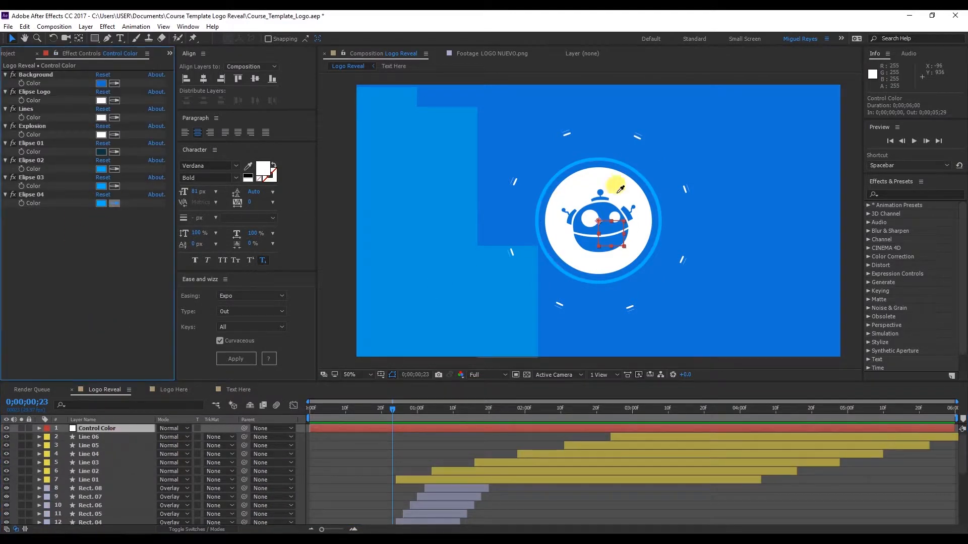
{"action": "left_click", "coordinate": [635, 173]}
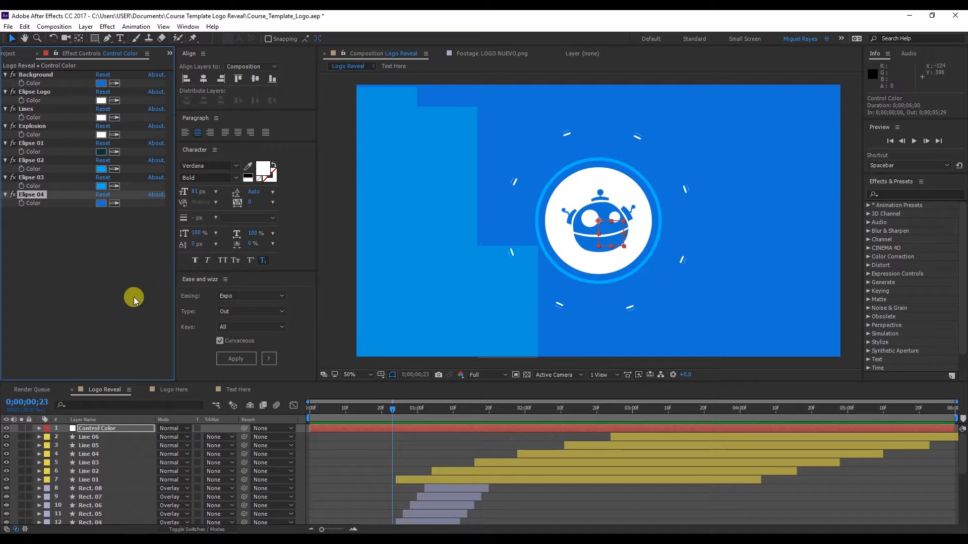
Move the current time to 0;00;00;27 and copy the hex code of the Rect. 08 layer's fill color, 46A397
{"action": "scroll", "coordinate": [106, 486], "scroll_direction": "down", "scroll_amount": 3}
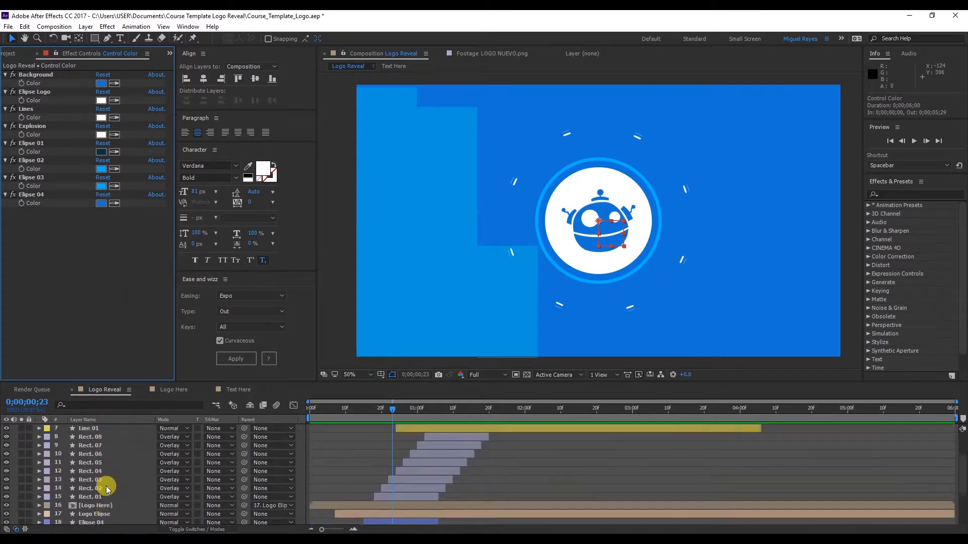
{"action": "left_click", "coordinate": [106, 463]}
{"action": "left_click_drag", "start_coordinate": [354, 407], "coordinate": [406, 414]}
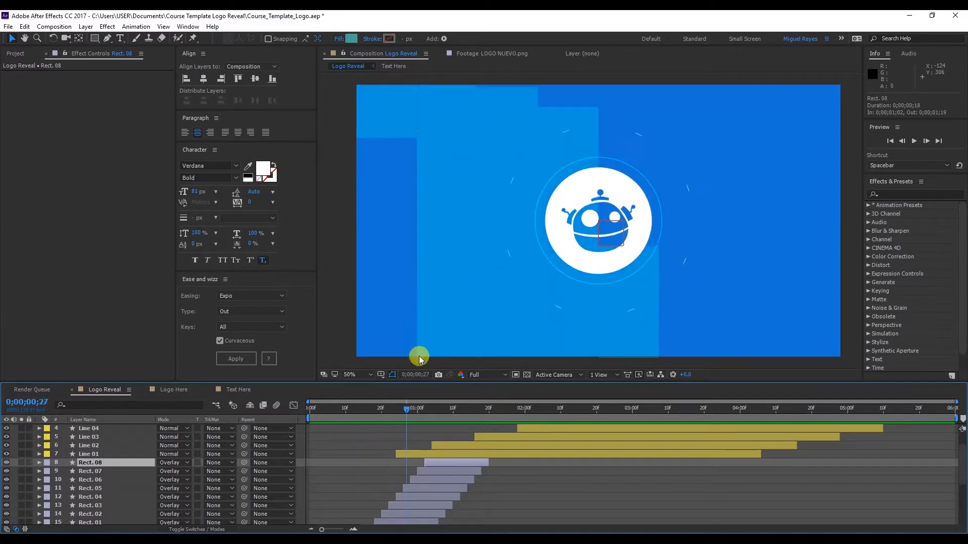
{"action": "left_click", "coordinate": [349, 39]}
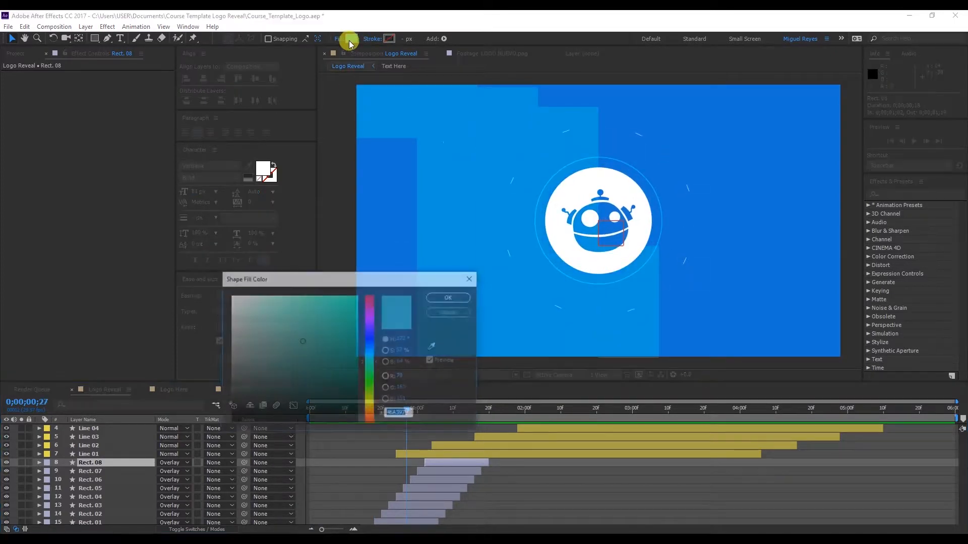
{"action": "double_click", "coordinate": [405, 413]}
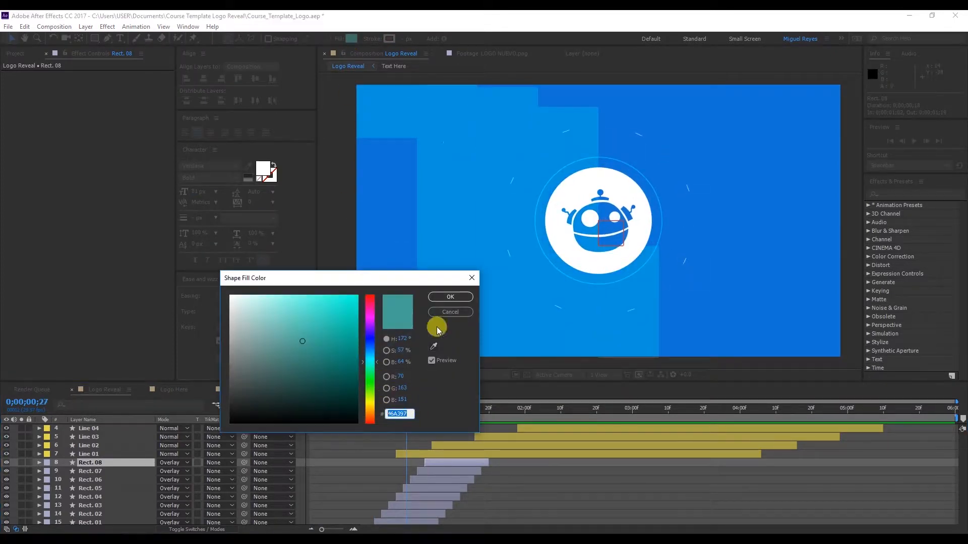
{"action": "left_click", "coordinate": [446, 297]}
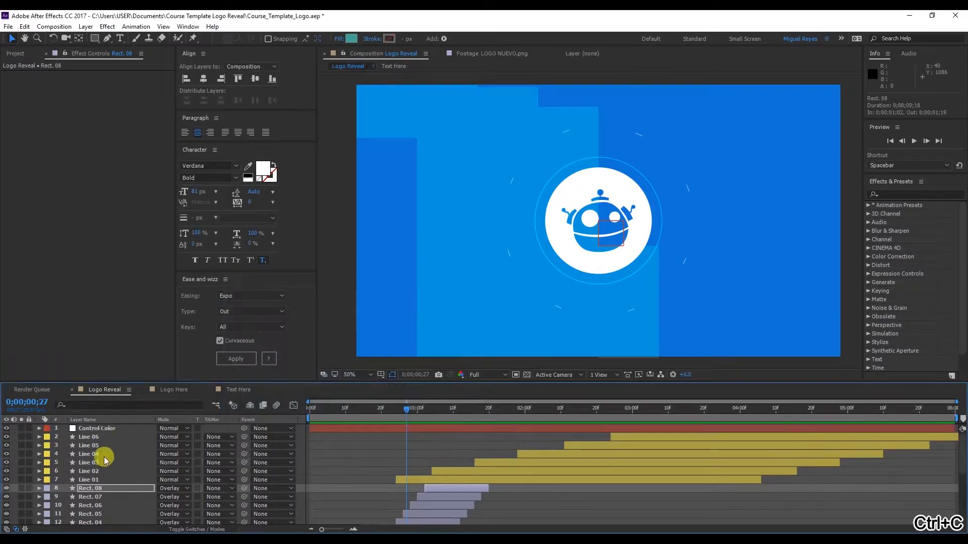
Duplicate the Elipse 04 color control on the Control Color null and rename the copy Rect. Transitions
{"action": "left_click", "coordinate": [100, 429]}
{"action": "left_click", "coordinate": [32, 195]}
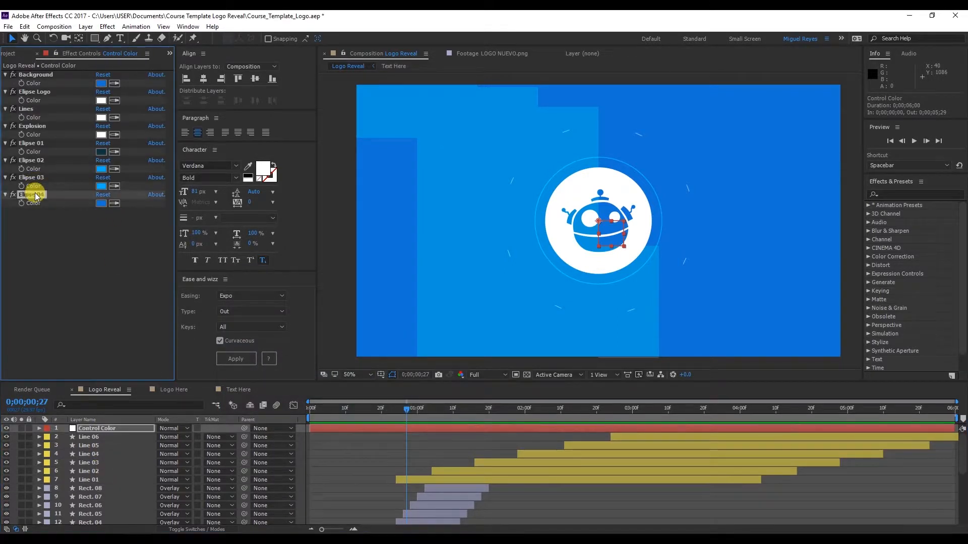
{"action": "key", "text": "ctrl+d"}
{"action": "key", "text": "Return"}
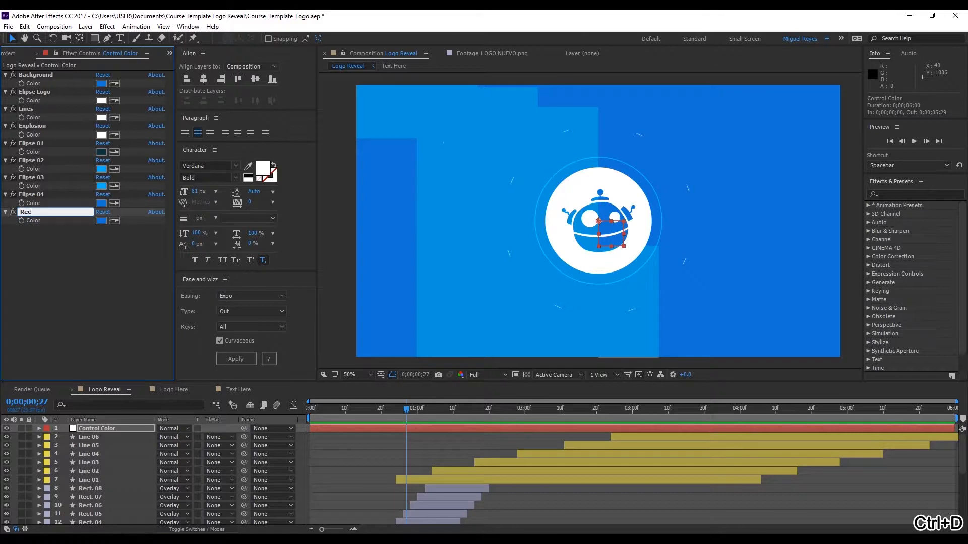
{"action": "type", "text": "Transitions"}
{"action": "key", "text": "Return"}
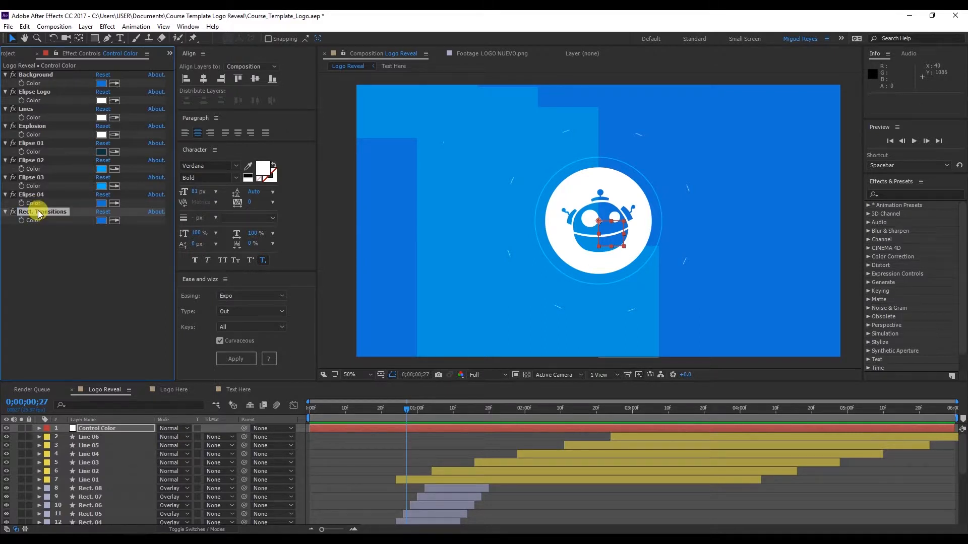
Set the Rect. Transitions control's color to 46A397 and move the current time to 0;00;02;24
{"action": "left_click", "coordinate": [99, 218]}
{"action": "left_click", "coordinate": [102, 220]}
{"action": "key", "text": "ctrl+v"}
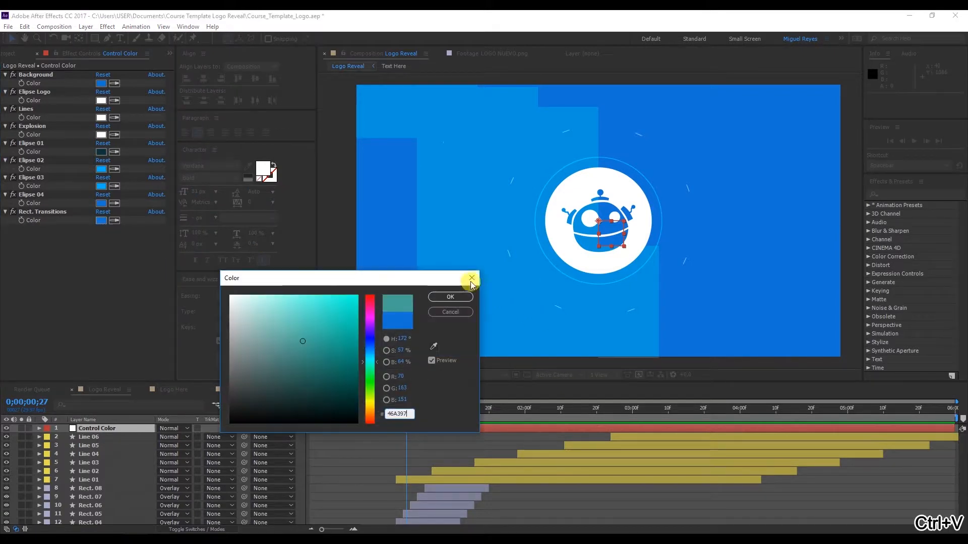
{"action": "left_click", "coordinate": [444, 295]}
{"action": "scroll", "coordinate": [98, 460], "scroll_direction": "down", "scroll_amount": 3}
{"action": "scroll", "coordinate": [98, 456], "scroll_direction": "up", "scroll_amount": 3}
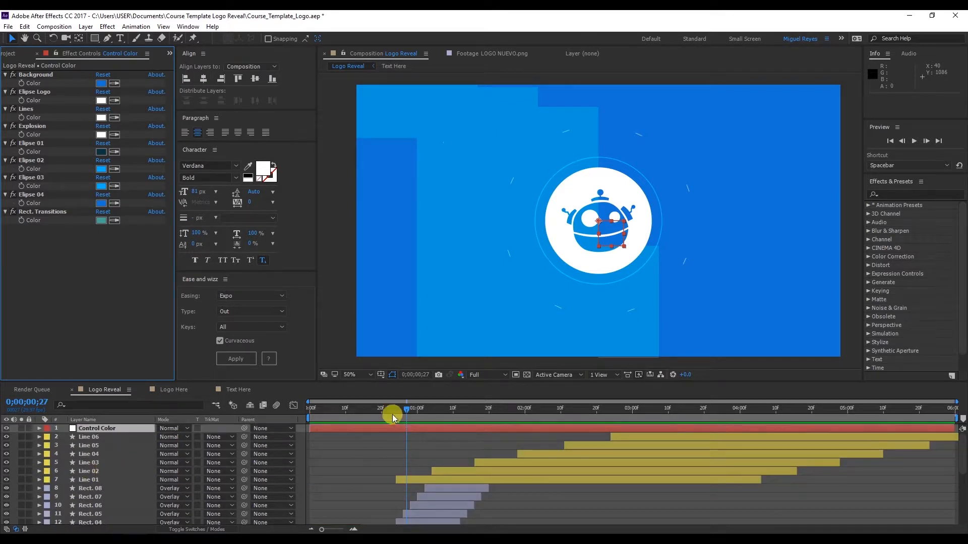
{"action": "left_click_drag", "start_coordinate": [392, 414], "coordinate": [609, 413]}
{"action": "left_click_drag", "start_coordinate": [479, 430], "coordinate": [611, 434]}
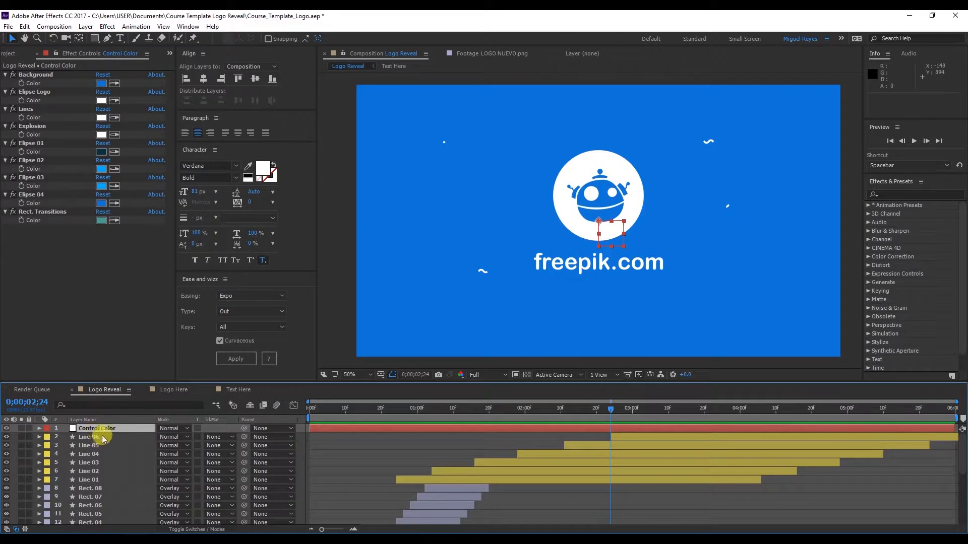
Unlock the Background layer and apply the Generate effect Fill to it
{"action": "scroll", "coordinate": [60, 464], "scroll_direction": "down", "scroll_amount": 4}
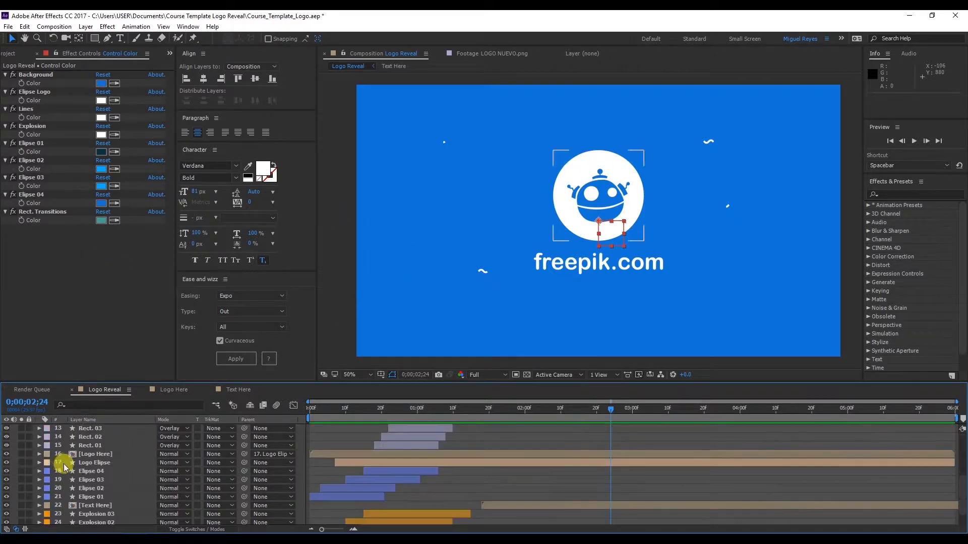
{"action": "scroll", "coordinate": [66, 468], "scroll_direction": "down", "scroll_amount": 1}
{"action": "left_click", "coordinate": [29, 521]}
{"action": "left_click", "coordinate": [81, 521]}
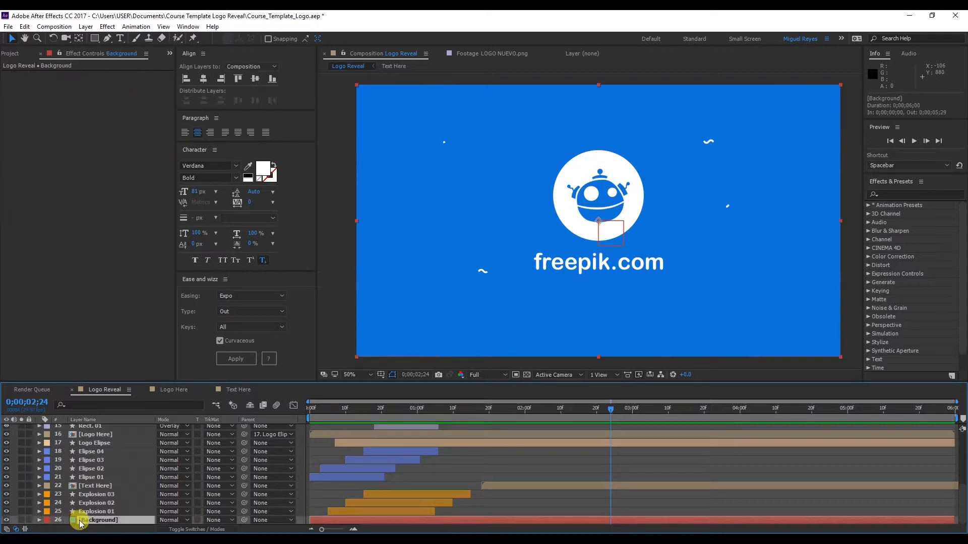
{"action": "left_click", "coordinate": [108, 26]}
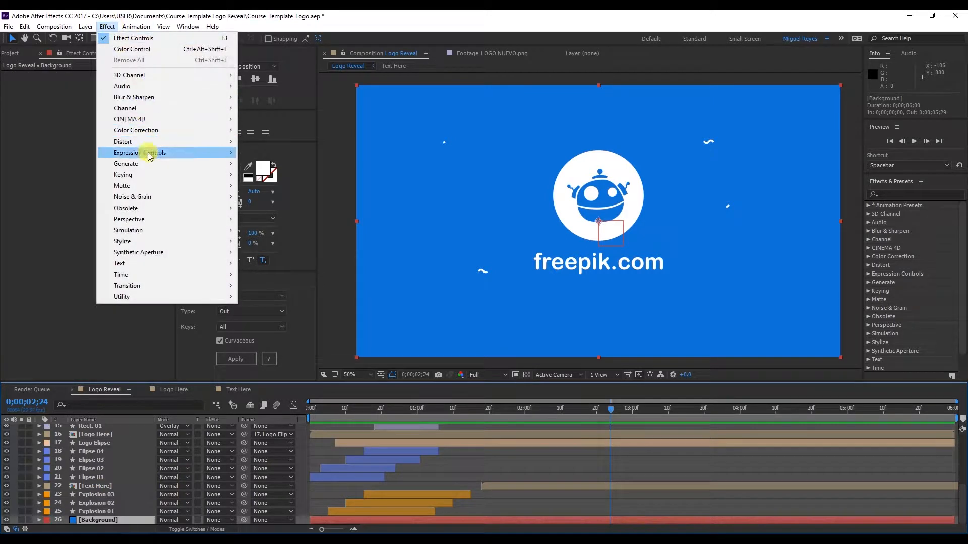
{"action": "mouse_move", "coordinate": [151, 166]}
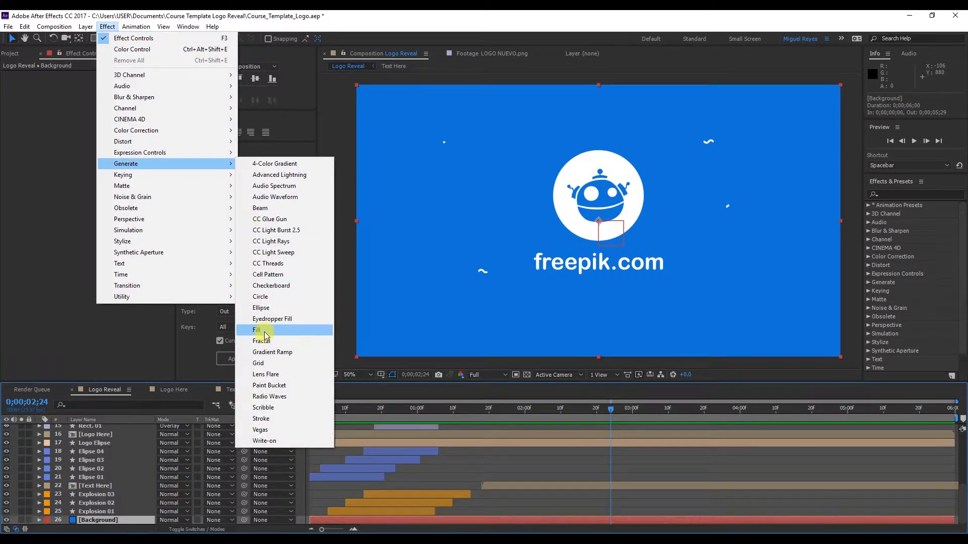
{"action": "left_click", "coordinate": [264, 331]}
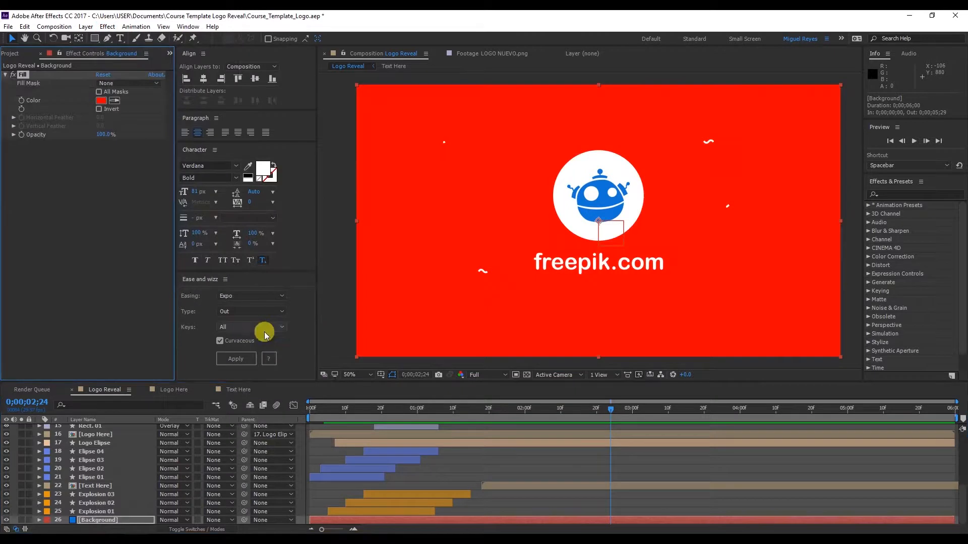
Add an expression to the Background layer's Fill color that links it to the Background color control on the Control Color null
{"action": "left_click", "coordinate": [21, 101], "text": "alt"}
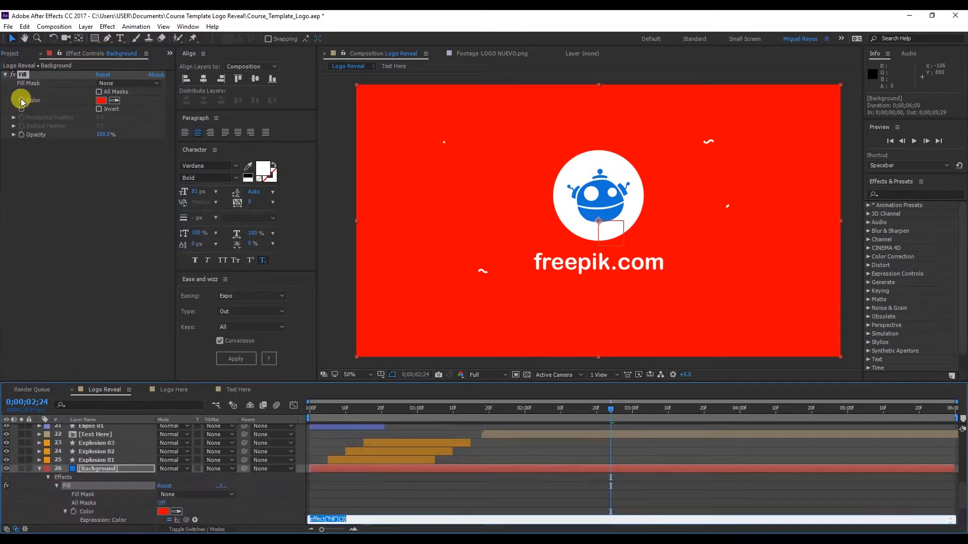
{"action": "scroll", "coordinate": [116, 464], "scroll_direction": "up", "scroll_amount": 5}
{"action": "scroll", "coordinate": [116, 464], "scroll_direction": "up", "scroll_amount": 2}
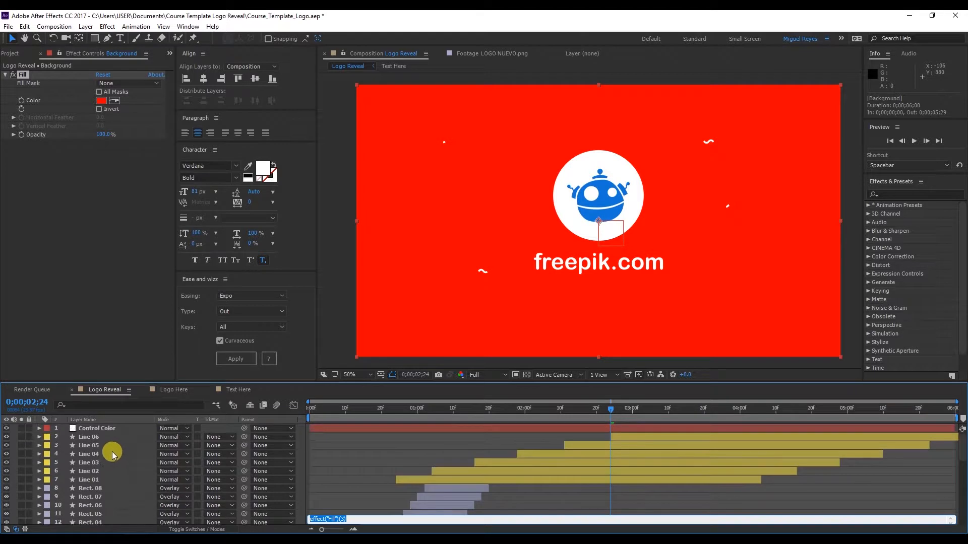
{"action": "left_click", "coordinate": [108, 432]}
{"action": "scroll", "coordinate": [151, 474], "scroll_direction": "down", "scroll_amount": 7}
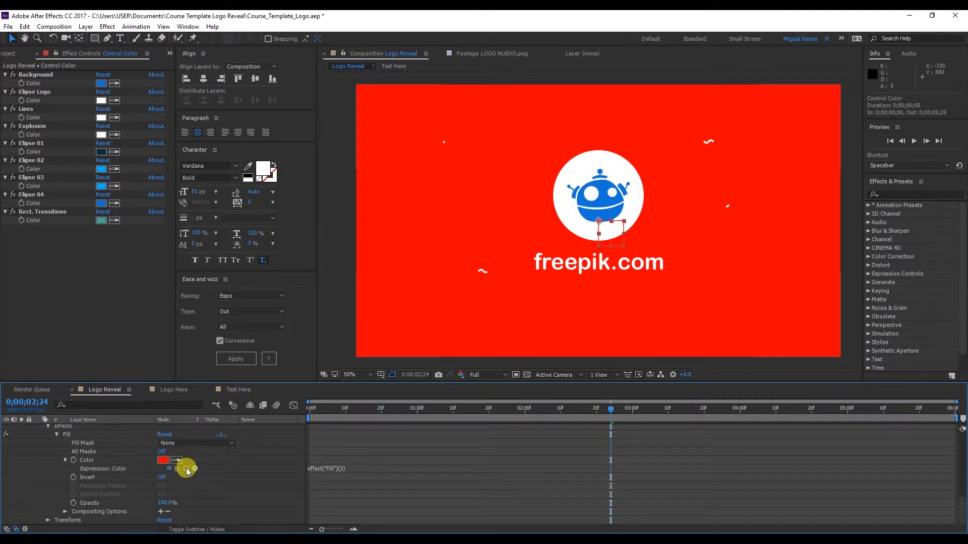
{"action": "left_click_drag", "start_coordinate": [187, 469], "coordinate": [37, 93]}
{"action": "left_click", "coordinate": [81, 289]}
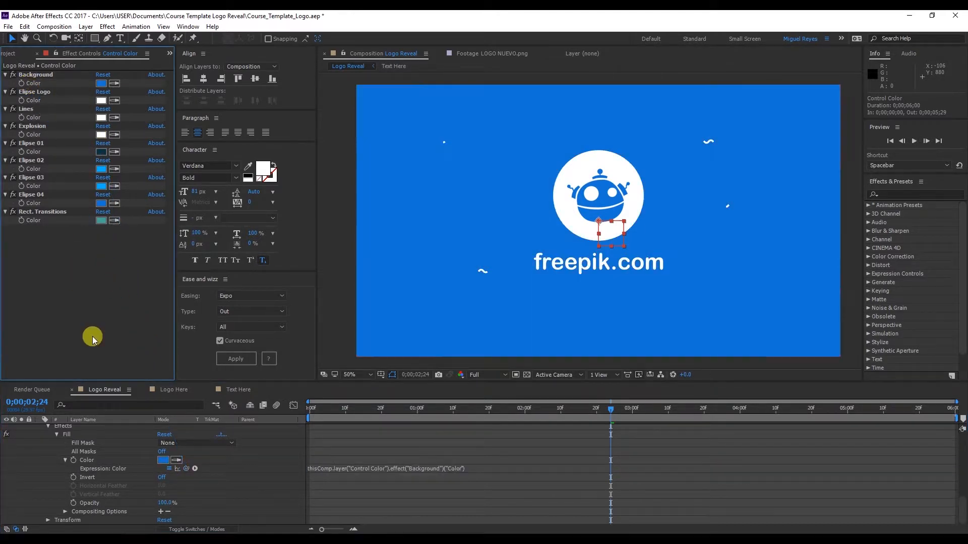
Collapse the Background layer's properties in the timeline
{"action": "scroll", "coordinate": [81, 461], "scroll_direction": "up", "scroll_amount": 5}
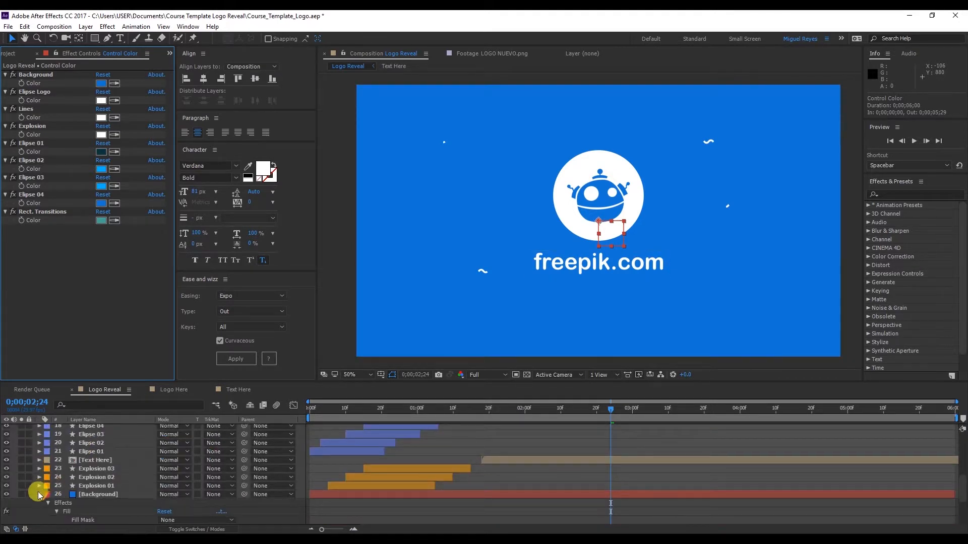
{"action": "left_click", "coordinate": [39, 494]}
{"action": "scroll", "coordinate": [96, 487], "scroll_direction": "up", "scroll_amount": 5}
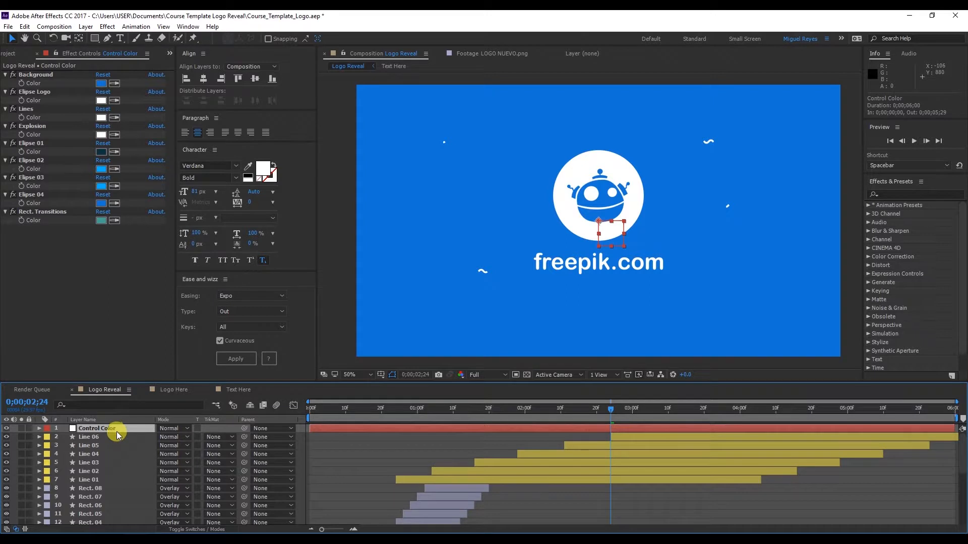
Change the Background control's color on the Control Color null to a dark olive
{"action": "left_click", "coordinate": [101, 83]}
{"action": "mouse_move", "coordinate": [237, 366]}
{"action": "left_mouse_down"}
{"action": "mouse_move", "coordinate": [281, 309]}
{"action": "mouse_move", "coordinate": [231, 358]}
{"action": "mouse_move", "coordinate": [233, 384]}
{"action": "mouse_move", "coordinate": [281, 350]}
{"action": "left_mouse_up"}
{"action": "left_click_drag", "start_coordinate": [371, 400], "coordinate": [371, 406]}
{"action": "mouse_move", "coordinate": [295, 373]}
{"action": "left_mouse_down"}
{"action": "mouse_move", "coordinate": [244, 382]}
{"action": "mouse_move", "coordinate": [250, 391]}
{"action": "left_mouse_up"}
{"action": "left_click", "coordinate": [450, 296]}
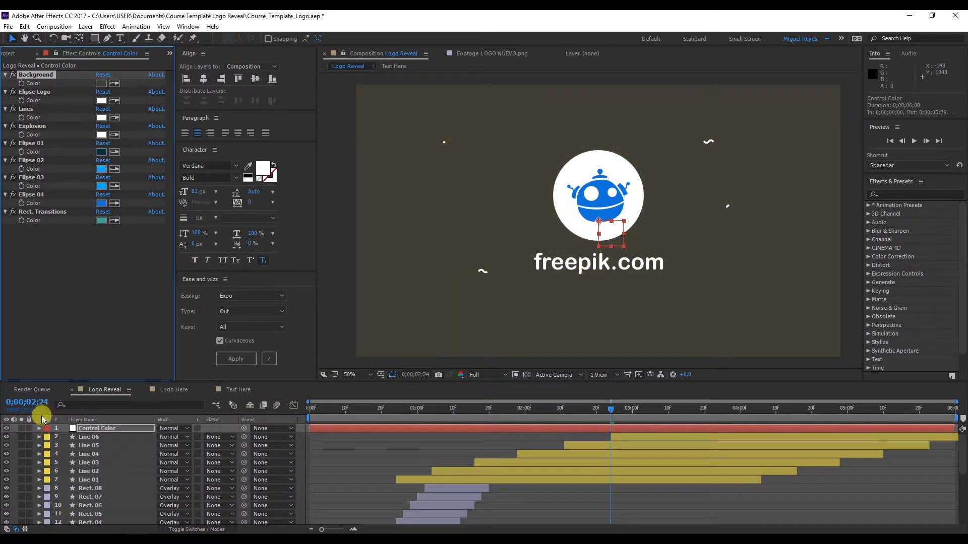
Hide the Control Color null and preview the animation from the start, stopping at 0;00;00;26
{"action": "left_click", "coordinate": [7, 428]}
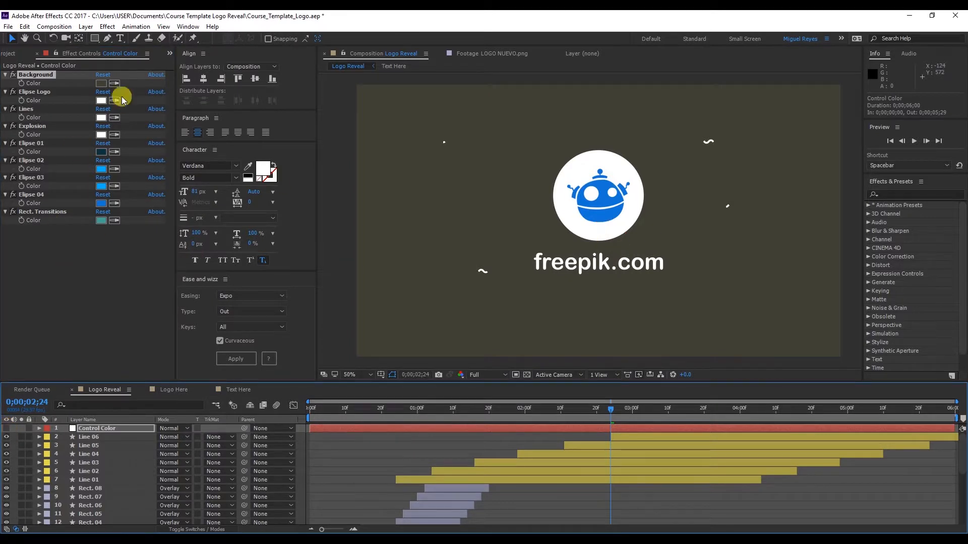
{"action": "left_click_drag", "start_coordinate": [341, 413], "coordinate": [280, 418]}
{"action": "key", "text": "space"}
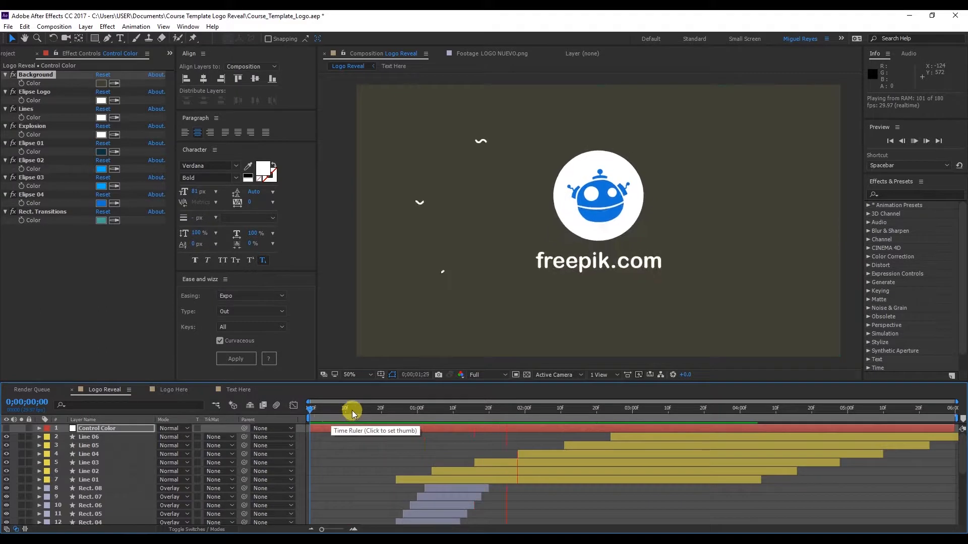
{"action": "left_click_drag", "start_coordinate": [312, 413], "coordinate": [403, 413]}
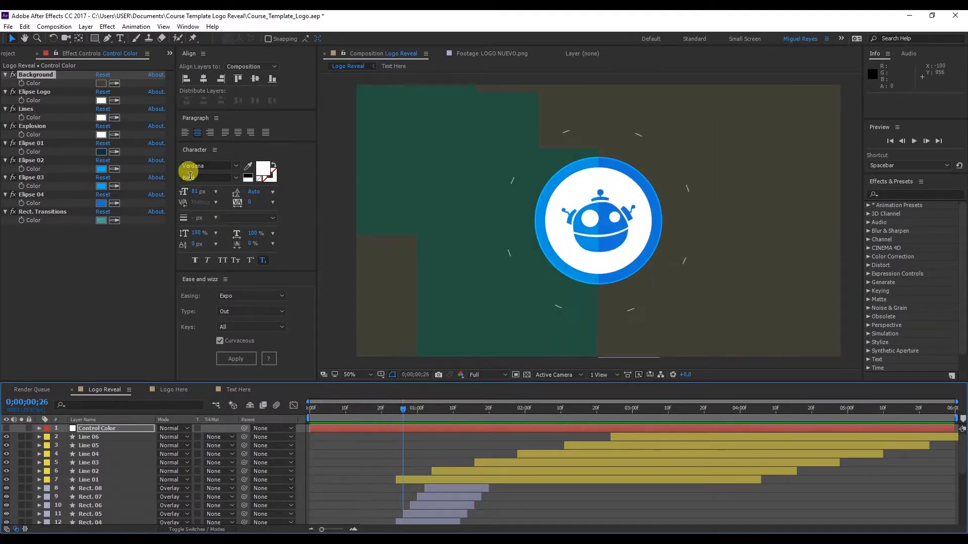
Change the Background control's color to a golden yellow and preview the animation from the start, stopping at 0;00;01;04
{"action": "left_click", "coordinate": [110, 86]}
{"action": "left_click_drag", "start_coordinate": [341, 343], "coordinate": [326, 314]}
{"action": "key", "text": "Return"}
{"action": "left_click", "coordinate": [321, 409]}
{"action": "key", "text": "space"}
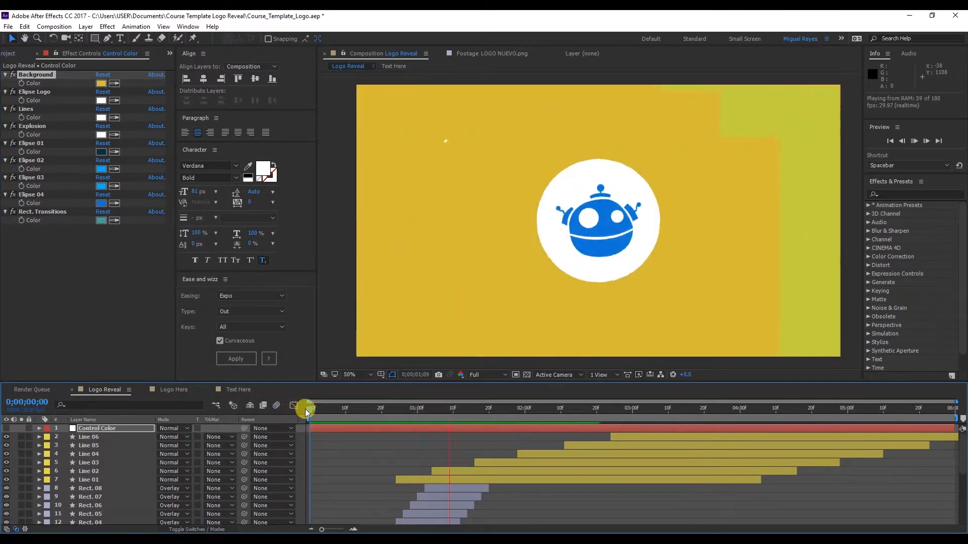
{"action": "left_click_drag", "start_coordinate": [377, 410], "coordinate": [432, 411]}
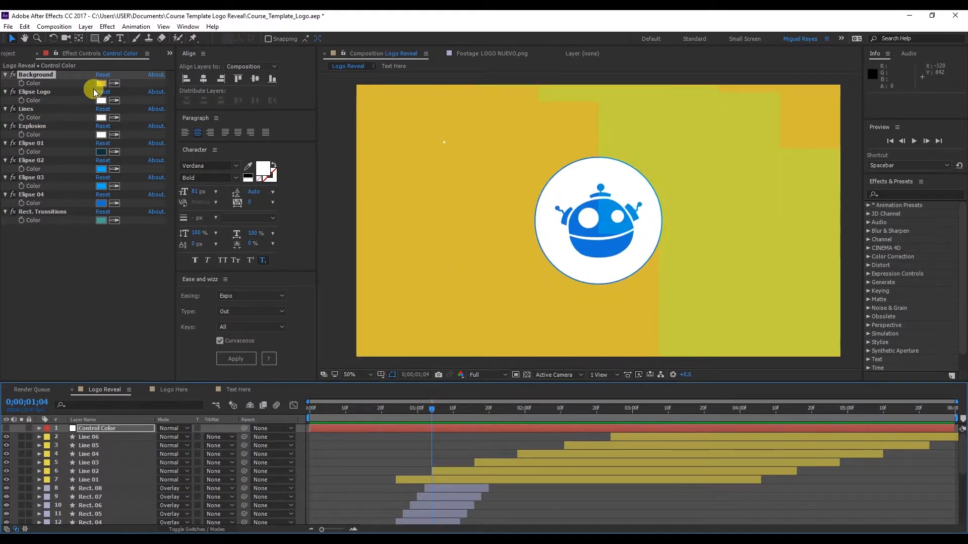
{"action": "scroll", "coordinate": [101, 459], "scroll_direction": "down", "scroll_amount": 5}
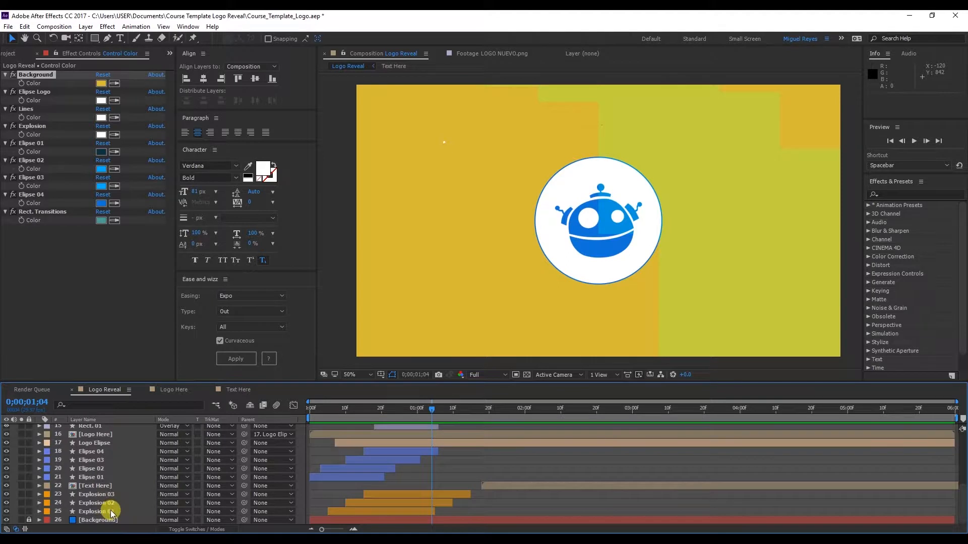
{"action": "left_click", "coordinate": [110, 511]}
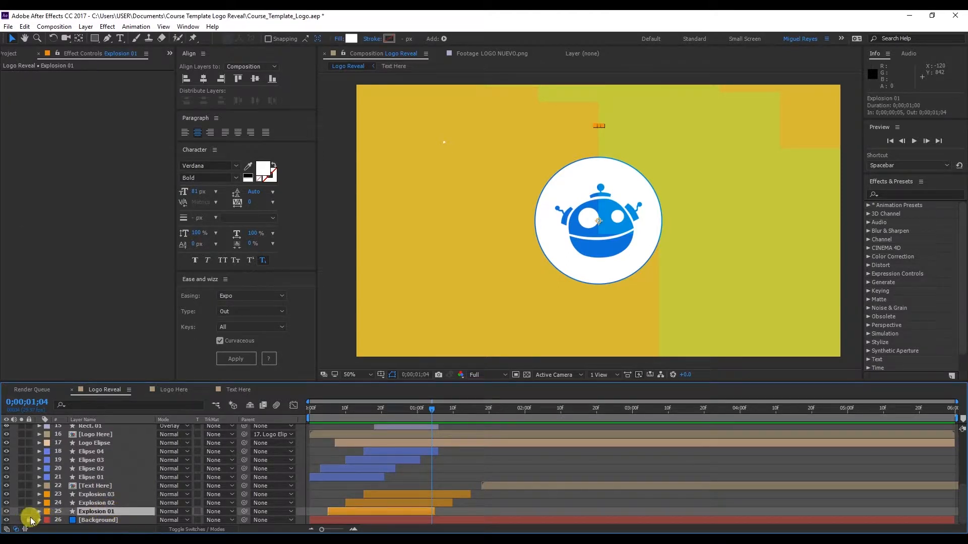
{"action": "scroll", "coordinate": [90, 498], "scroll_direction": "up", "scroll_amount": 5}
{"action": "left_click", "coordinate": [105, 430]}
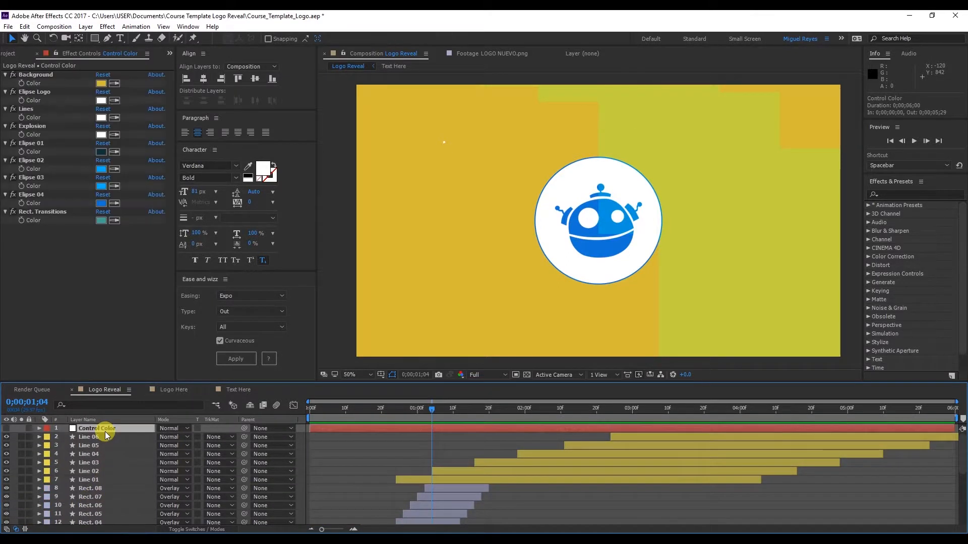
Apply the Fill effect to the Line 06 layer
{"action": "left_click", "coordinate": [109, 437]}
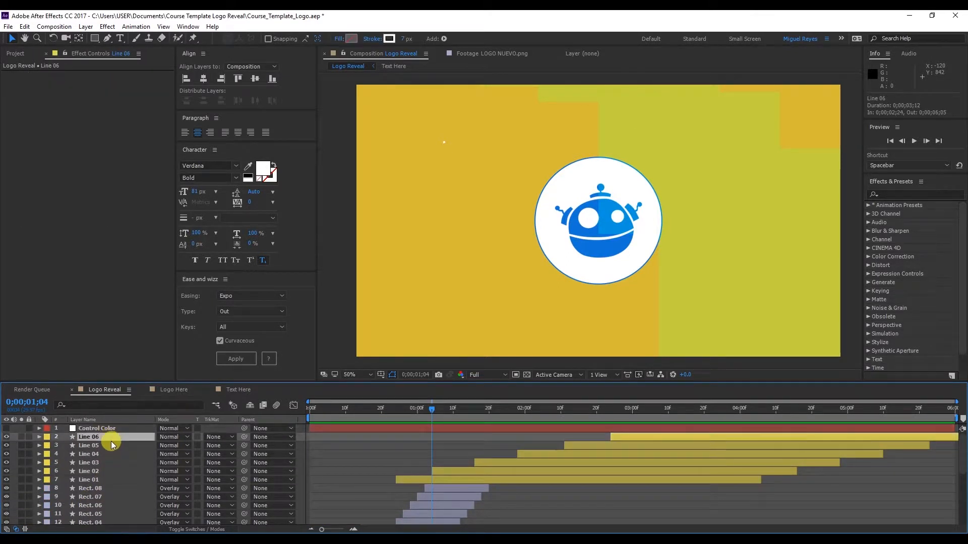
{"action": "left_click", "coordinate": [107, 26]}
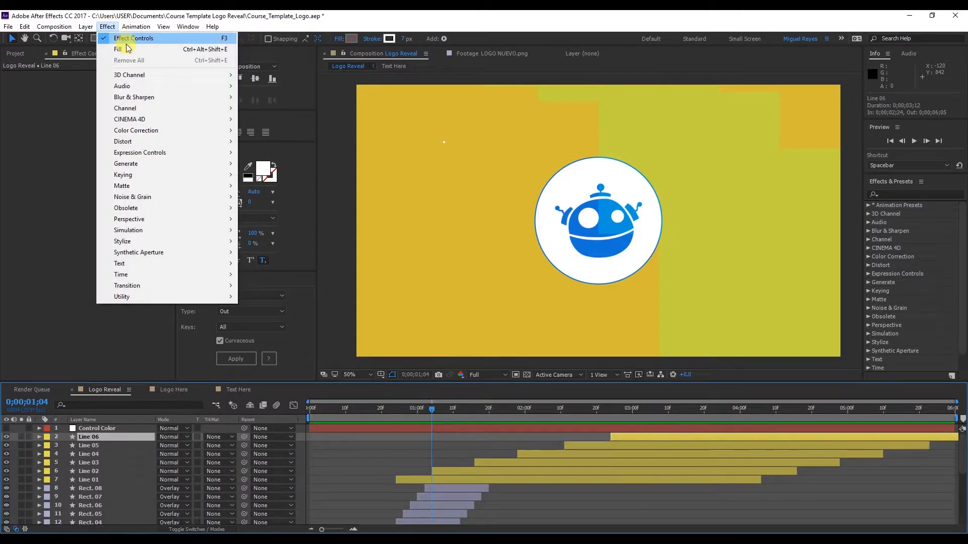
{"action": "mouse_move", "coordinate": [146, 163]}
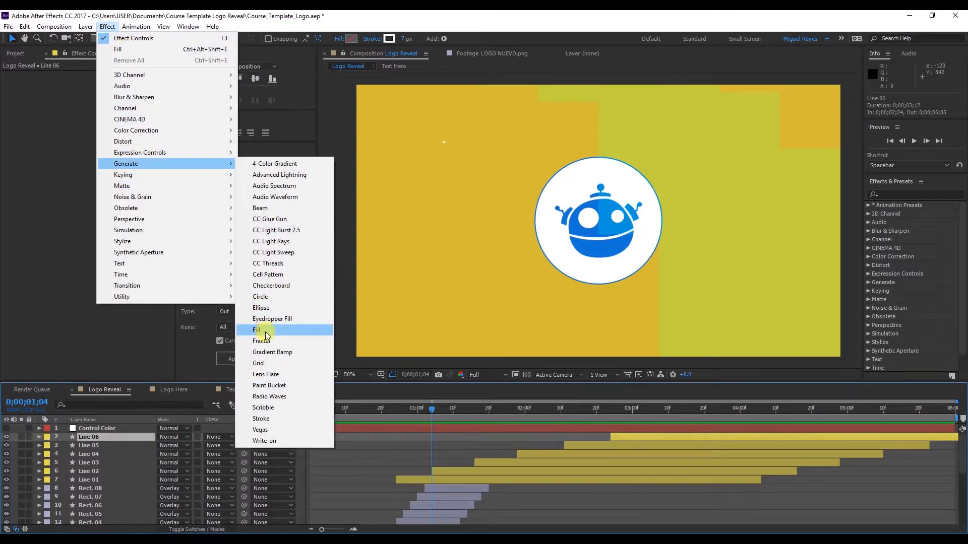
{"action": "left_click", "coordinate": [123, 50]}
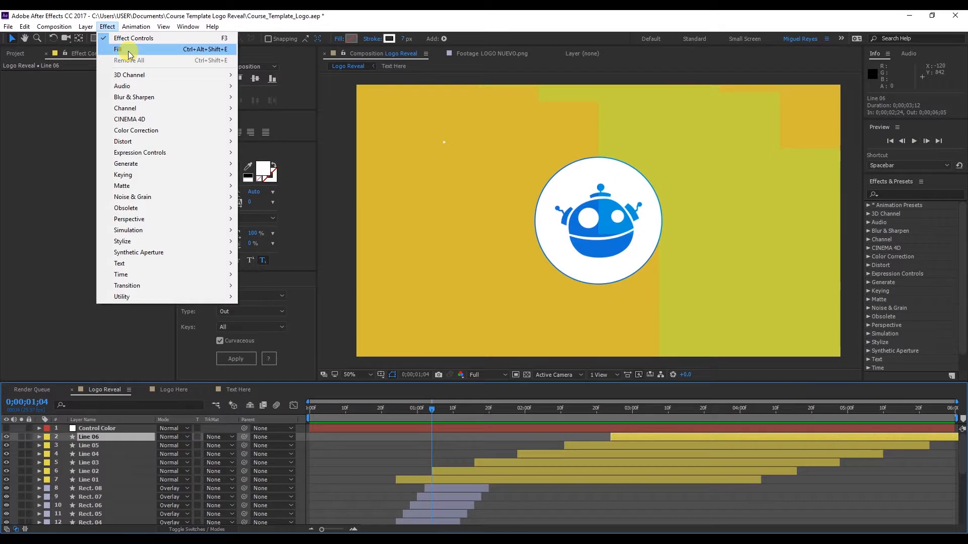
{"action": "left_click", "coordinate": [129, 50]}
Add an expression to Line 06's Fill color linking it to the Lines color control on the Control Color null, and collapse the layer
{"action": "left_click", "coordinate": [21, 100], "text": "alt"}
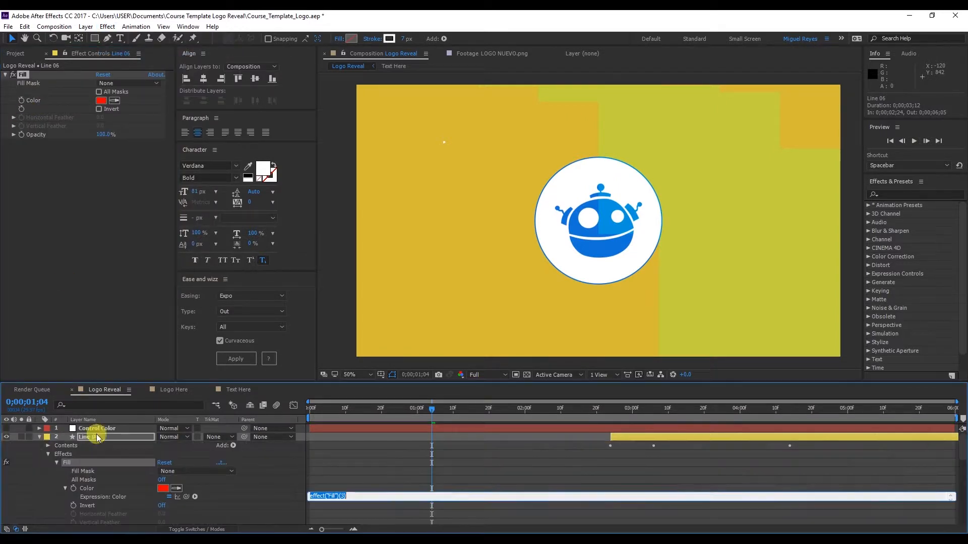
{"action": "left_click", "coordinate": [106, 432]}
{"action": "left_click_drag", "start_coordinate": [186, 497], "coordinate": [39, 116]}
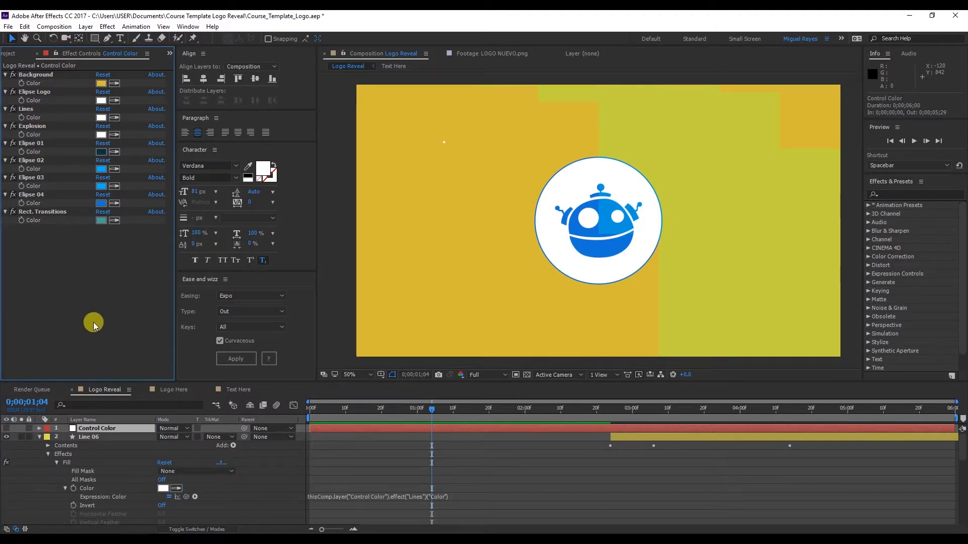
{"action": "left_click", "coordinate": [39, 437]}
Copy the Fill effect from the Line 06 layer onto the Line 05 layer
{"action": "left_click", "coordinate": [87, 437]}
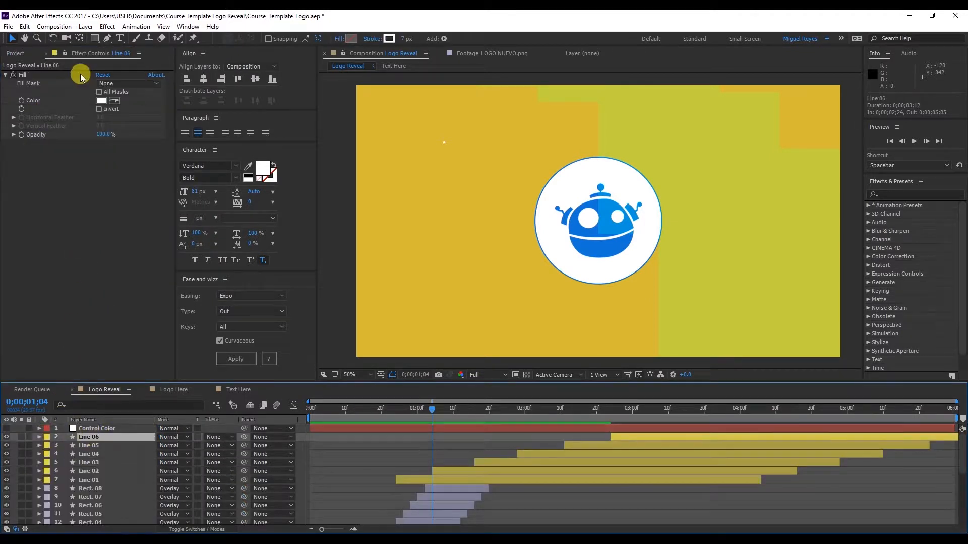
{"action": "left_click", "coordinate": [28, 75]}
{"action": "key", "text": "ctrl+c"}
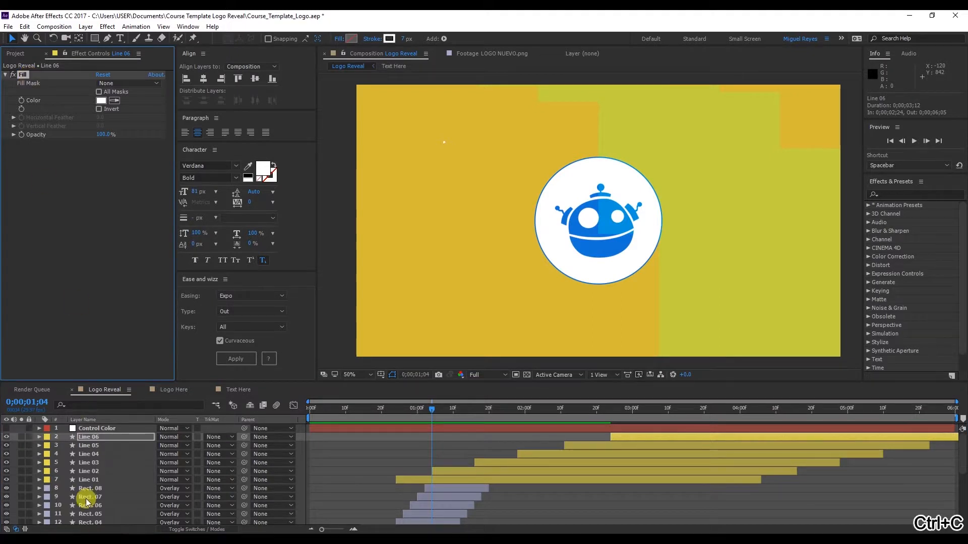
{"action": "left_click", "coordinate": [91, 446]}
{"action": "key", "text": "ctrl+v"}
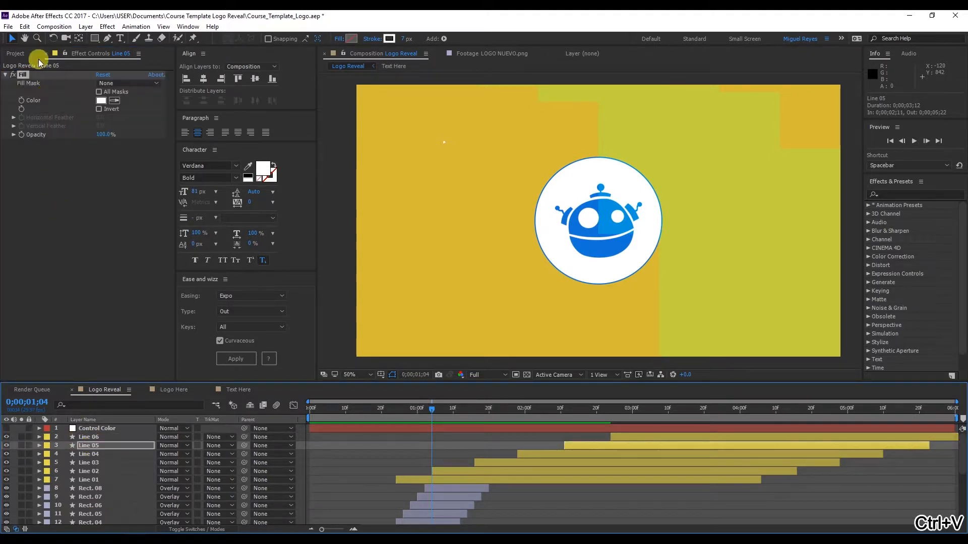
Redo the expression on Line 05's Fill color so it links to the Lines color control on the Control Color null
{"action": "left_click", "coordinate": [21, 101], "text": "alt"}
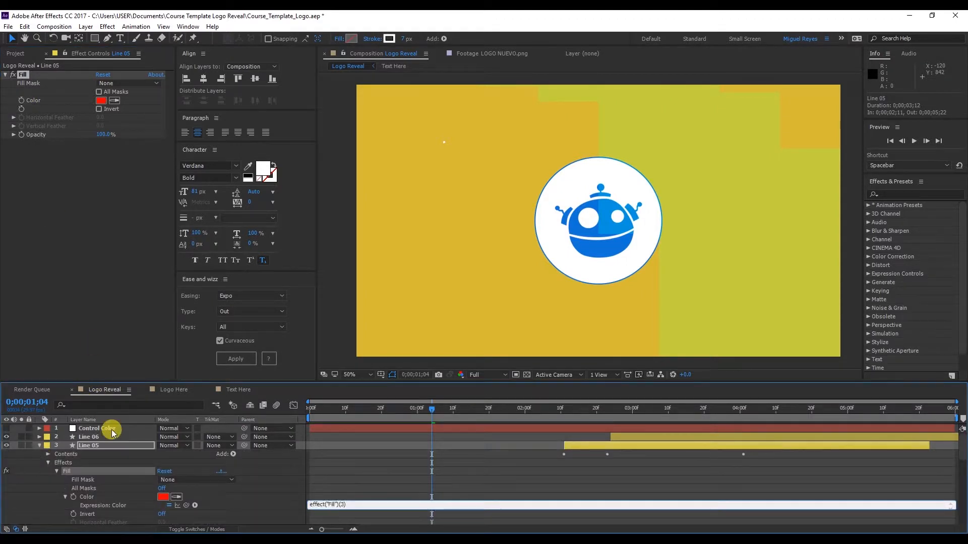
{"action": "left_click", "coordinate": [111, 429]}
{"action": "left_click_drag", "start_coordinate": [186, 505], "coordinate": [35, 115]}
{"action": "left_click", "coordinate": [109, 314]}
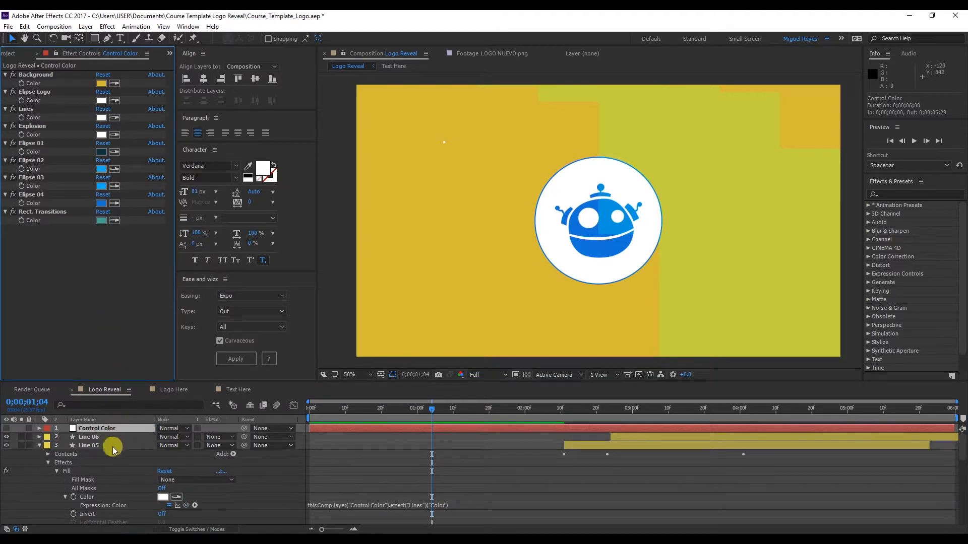
Move the current time to 0;00;02;19 and paste the copied Fill effect onto the Line 04 layer
{"action": "scroll", "coordinate": [113, 450], "scroll_direction": "down", "scroll_amount": 2}
{"action": "left_click", "coordinate": [111, 514]}
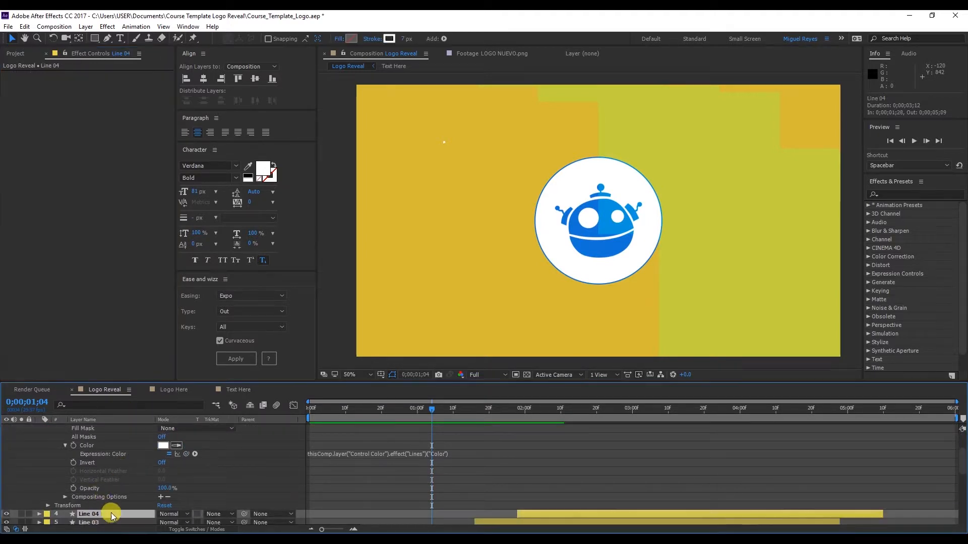
{"action": "scroll", "coordinate": [300, 466], "scroll_direction": "down", "scroll_amount": 1}
{"action": "left_click_drag", "start_coordinate": [568, 417], "coordinate": [593, 410]}
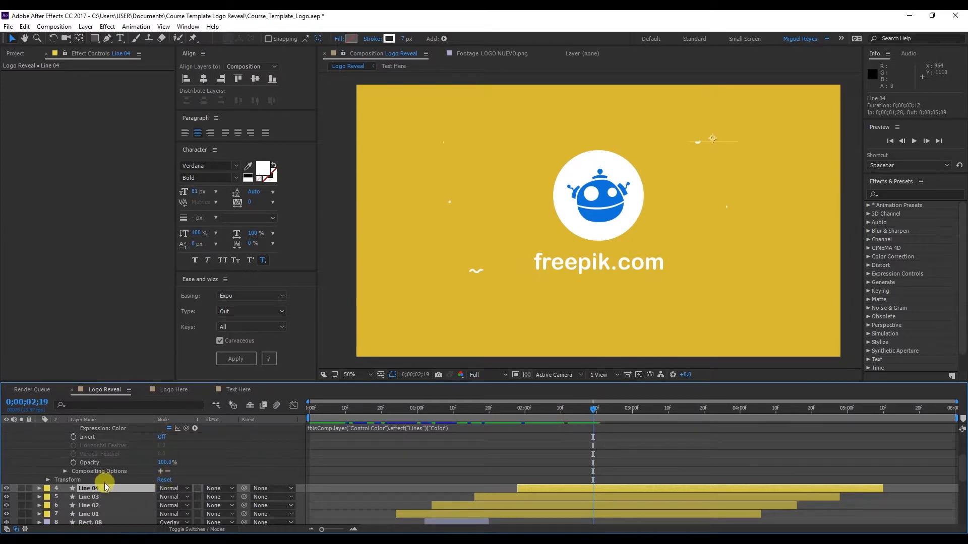
{"action": "key", "text": "ctrl+v"}
Try E24F4F as the Lines control's color on the Control Color null, discarding the change
{"action": "left_click", "coordinate": [109, 429]}
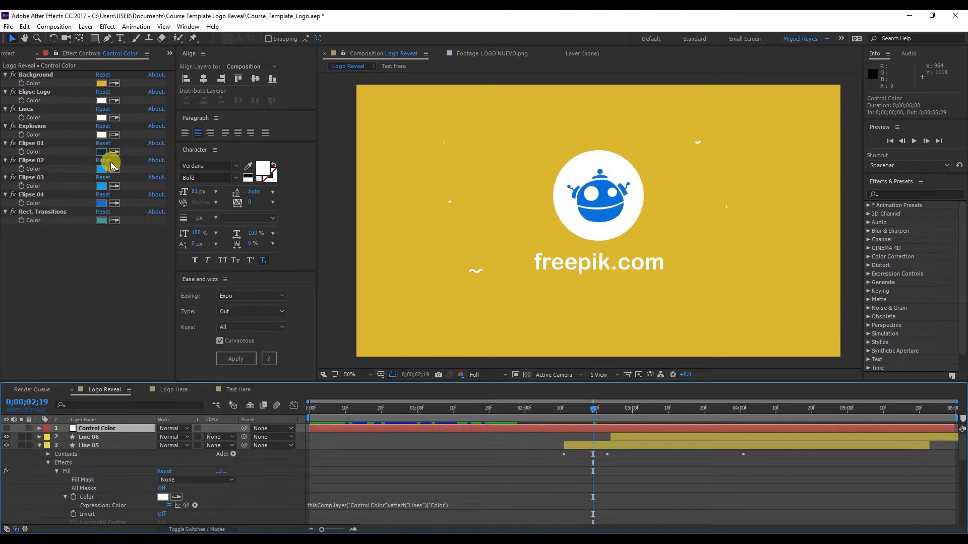
{"action": "left_click", "coordinate": [101, 118]}
{"action": "left_click_drag", "start_coordinate": [347, 309], "coordinate": [313, 309]}
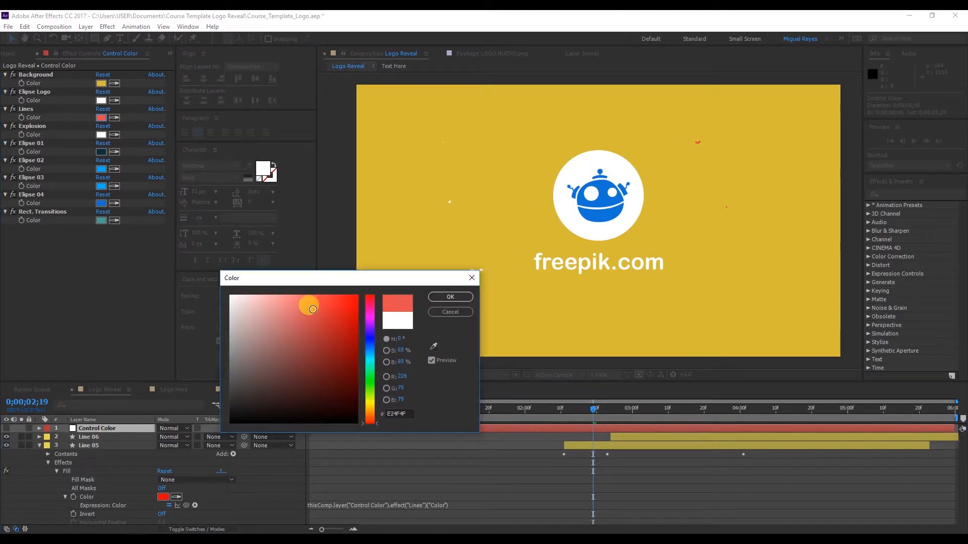
{"action": "left_click", "coordinate": [447, 312]}
Paste the copied Fill effect onto the Line 03, Line 02 and Line 01 layers
{"action": "scroll", "coordinate": [136, 484], "scroll_direction": "down", "scroll_amount": 5}
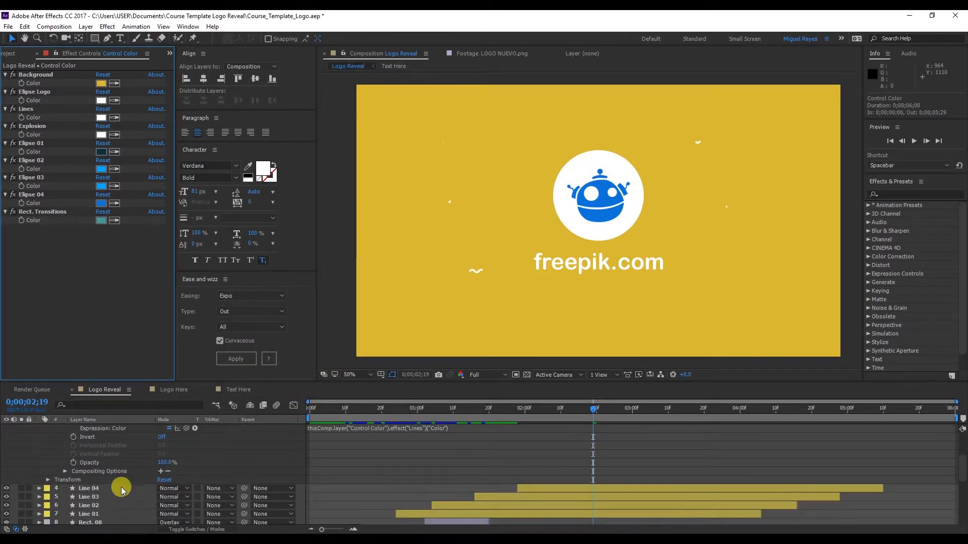
{"action": "left_click", "coordinate": [120, 497]}
{"action": "scroll", "coordinate": [123, 482], "scroll_direction": "down", "scroll_amount": 1}
{"action": "key", "text": "ctrl+v"}
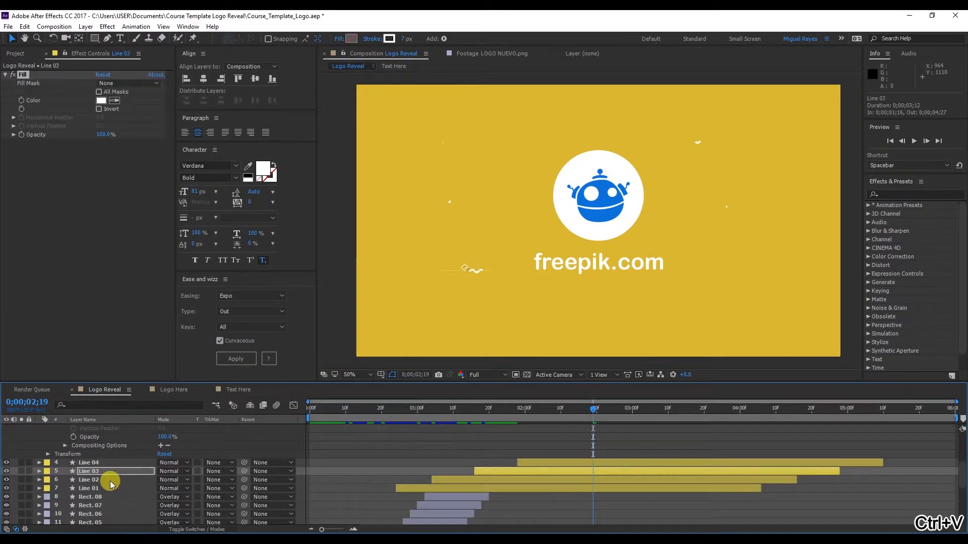
{"action": "left_click", "coordinate": [110, 481]}
{"action": "key", "text": "ctrl+v"}
{"action": "left_click", "coordinate": [107, 485]}
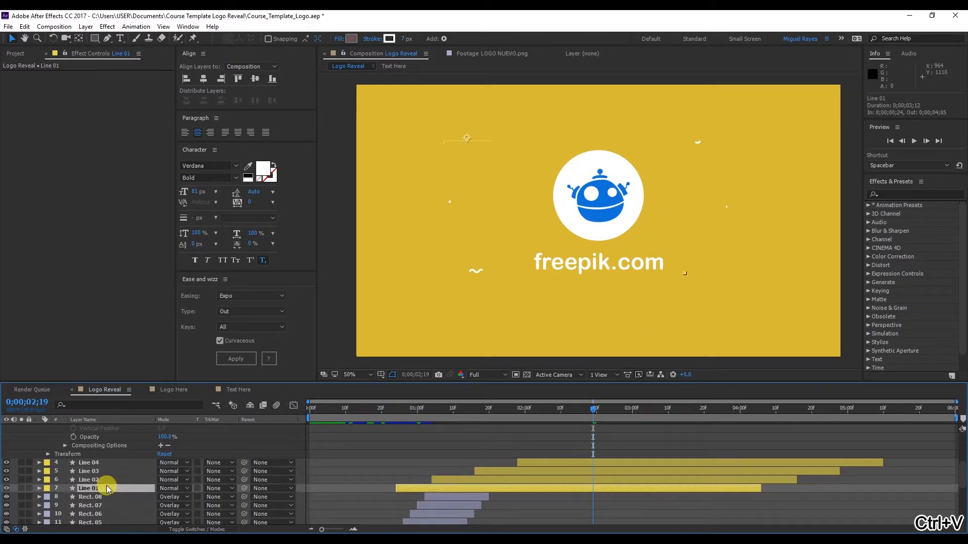
{"action": "key", "text": "ctrl+v"}
Set the Lines control's color on the Control Color null to C22525 and move the current time to 0;00;03;09
{"action": "scroll", "coordinate": [111, 444], "scroll_direction": "up", "scroll_amount": 4}
{"action": "left_click", "coordinate": [112, 429]}
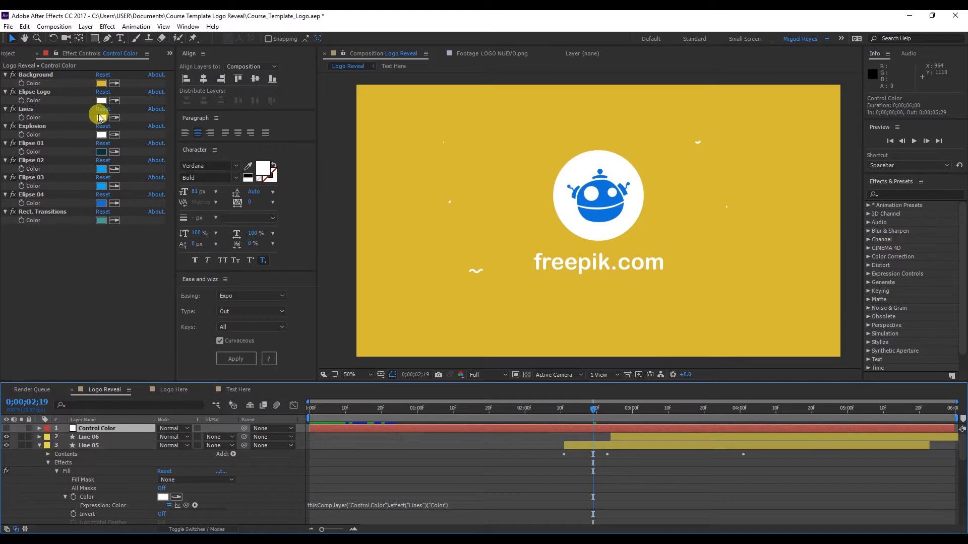
{"action": "left_click", "coordinate": [101, 117]}
{"action": "left_click", "coordinate": [334, 325]}
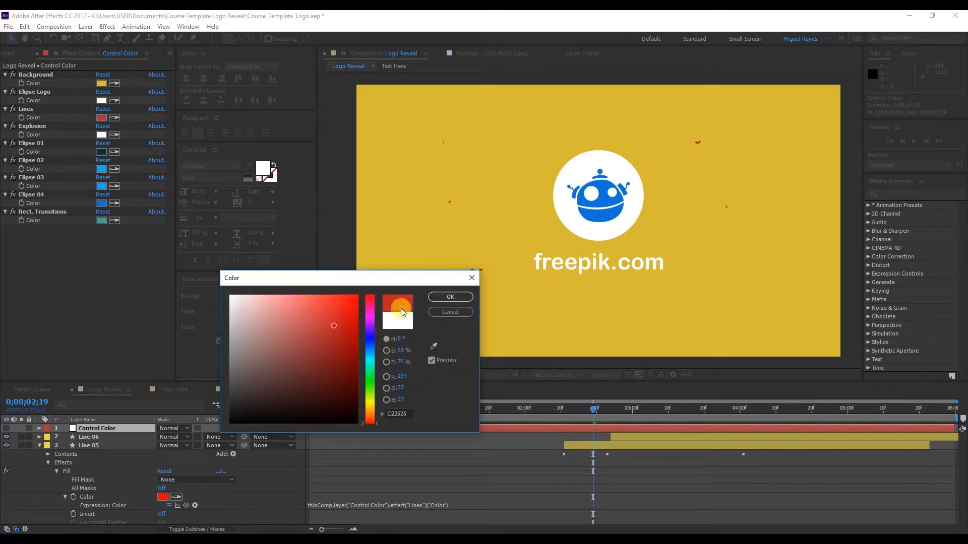
{"action": "left_click", "coordinate": [443, 297]}
{"action": "left_click_drag", "start_coordinate": [593, 422], "coordinate": [665, 433]}
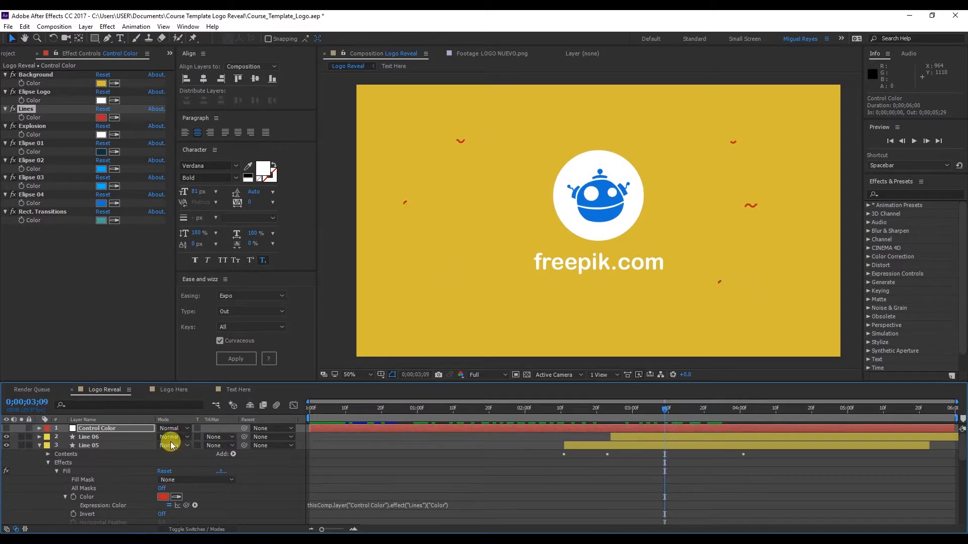
Check the Fill effect settings on the Line 06, Line 04 and Line 03 layers
{"action": "left_click", "coordinate": [104, 437]}
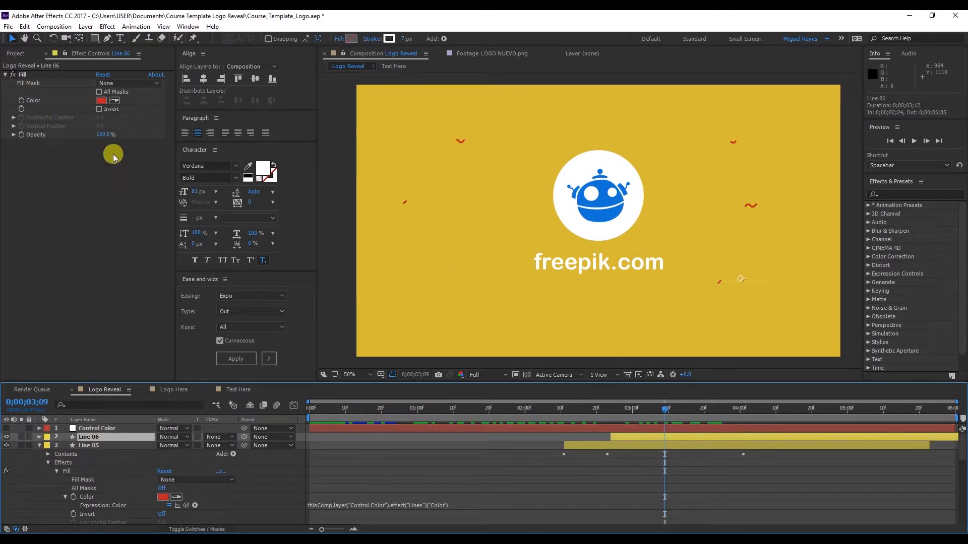
{"action": "scroll", "coordinate": [333, 503], "scroll_direction": "down", "scroll_amount": 3}
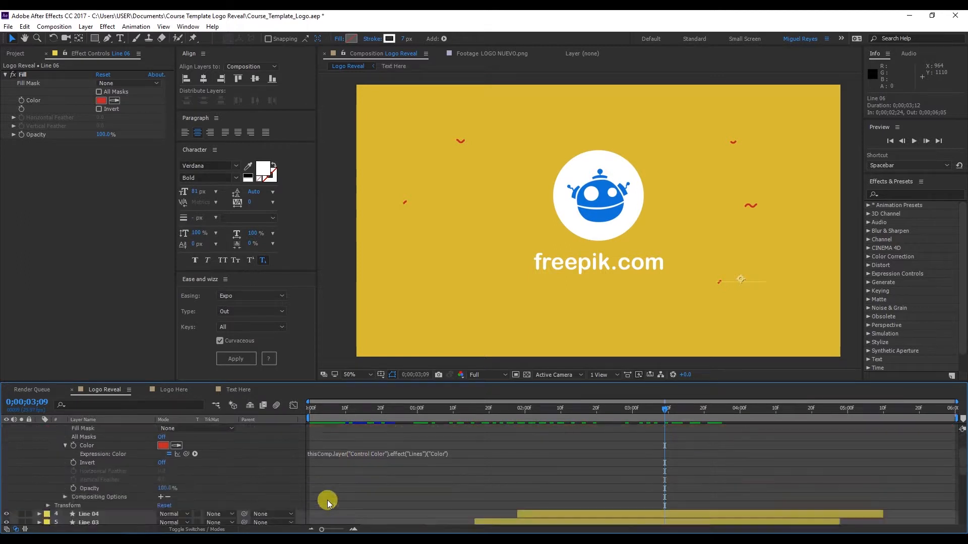
{"action": "left_click", "coordinate": [104, 487]}
{"action": "left_click", "coordinate": [107, 498]}
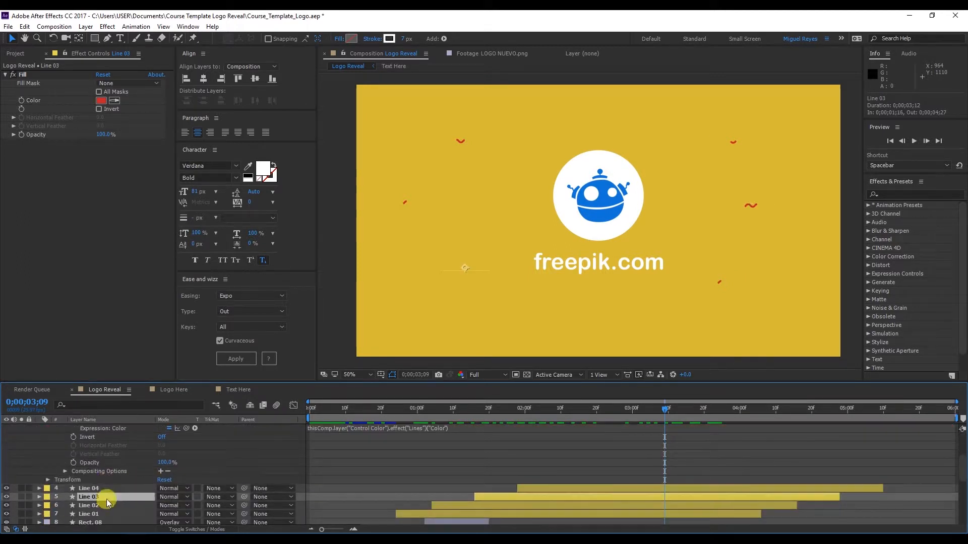
Set the Lines control's color on the Control Color null to 000000 and preview the animation, returning to 0;00;03;09
{"action": "scroll", "coordinate": [105, 456], "scroll_direction": "up", "scroll_amount": 3}
{"action": "left_click", "coordinate": [107, 428]}
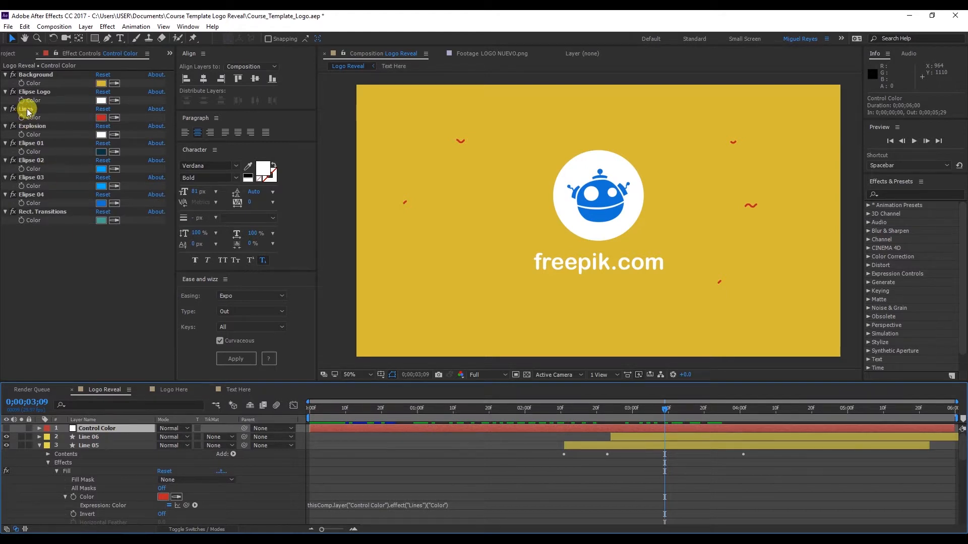
{"action": "left_click", "coordinate": [100, 119]}
{"action": "left_click_drag", "start_coordinate": [253, 350], "coordinate": [341, 301]}
{"action": "left_click", "coordinate": [332, 424]}
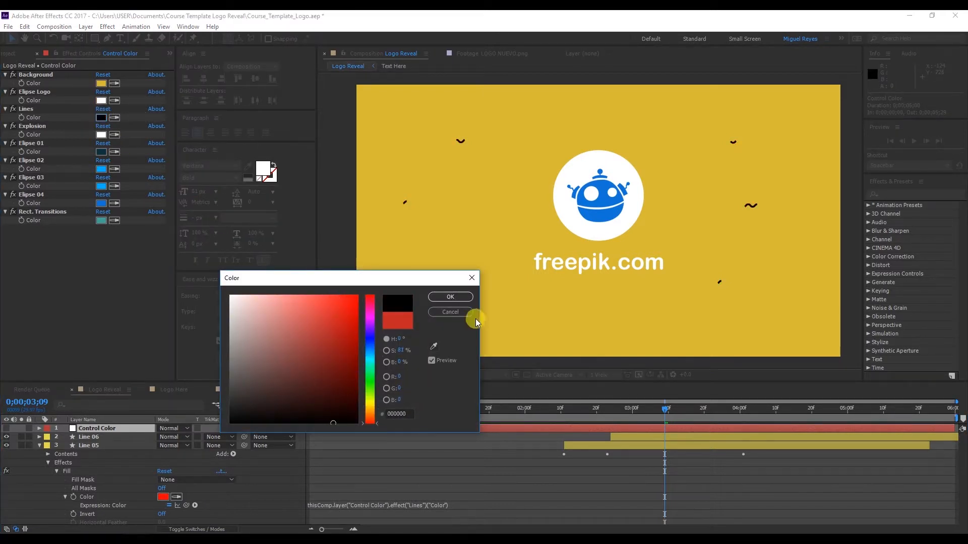
{"action": "left_click", "coordinate": [450, 296]}
{"action": "key", "text": "space"}
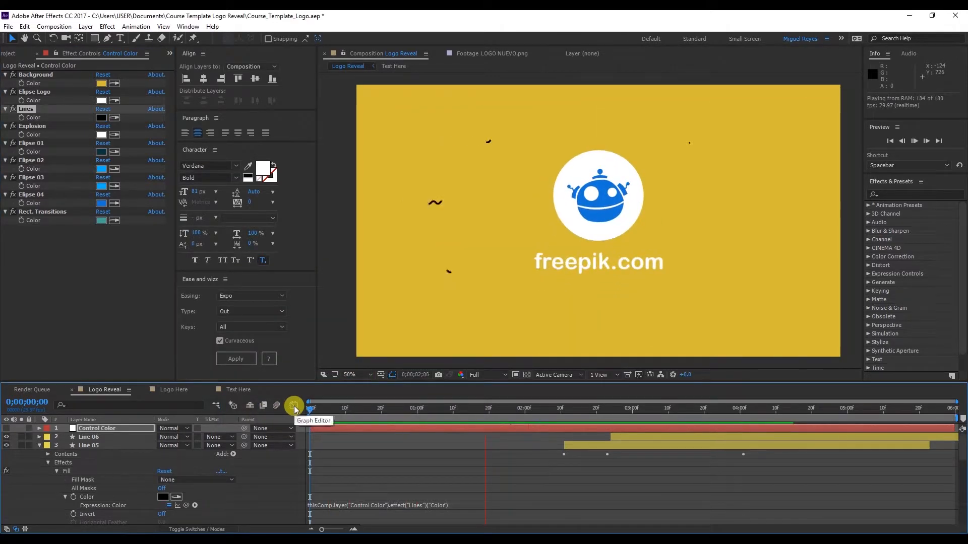
{"action": "left_click", "coordinate": [664, 413]}
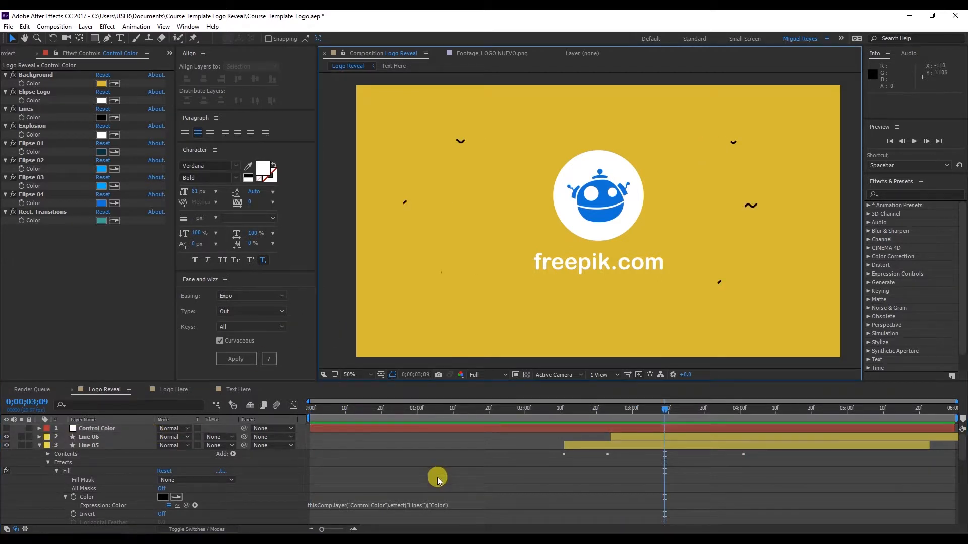
Apply a Fill effect to the Rect. 08 layer
{"action": "scroll", "coordinate": [437, 476], "scroll_direction": "down", "scroll_amount": 8}
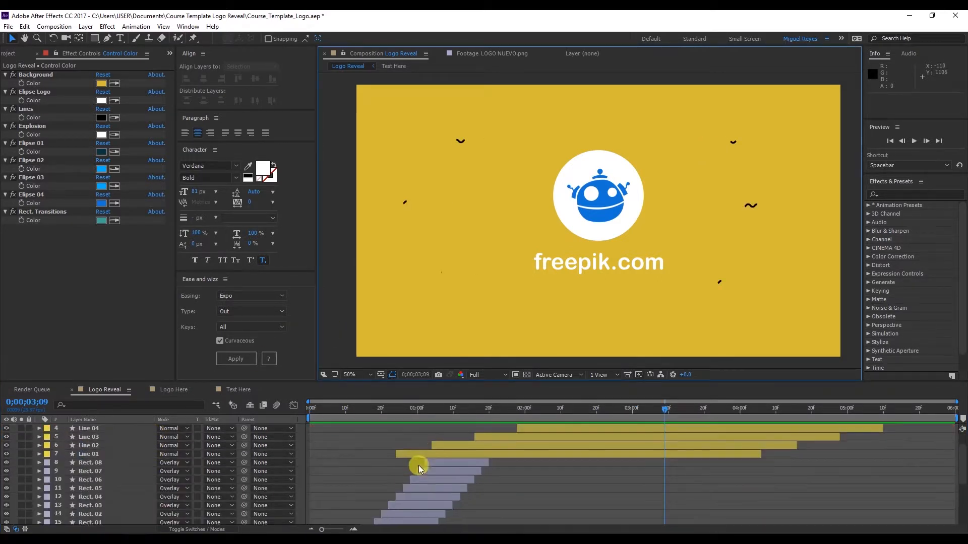
{"action": "left_click", "coordinate": [450, 460]}
{"action": "scroll", "coordinate": [446, 472], "scroll_direction": "down", "scroll_amount": 1}
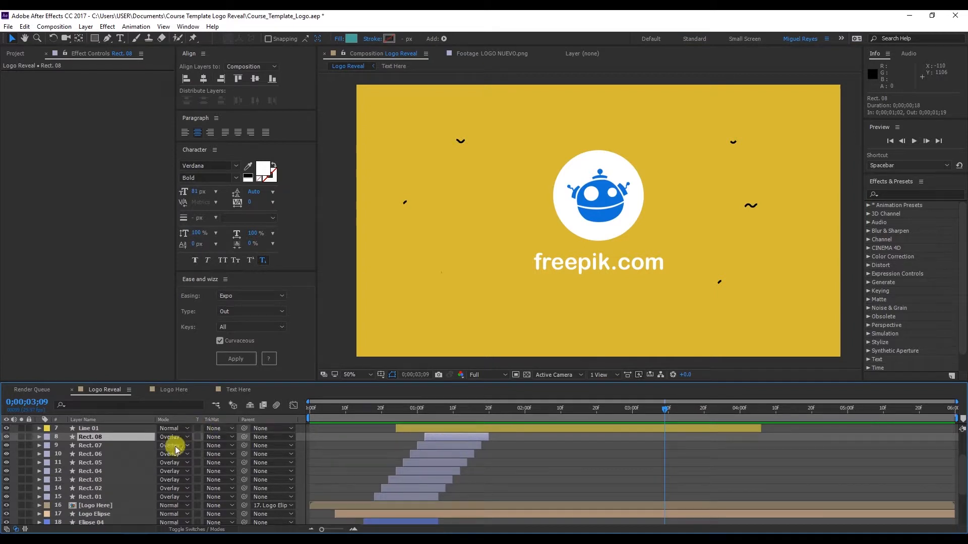
{"action": "left_click", "coordinate": [108, 26]}
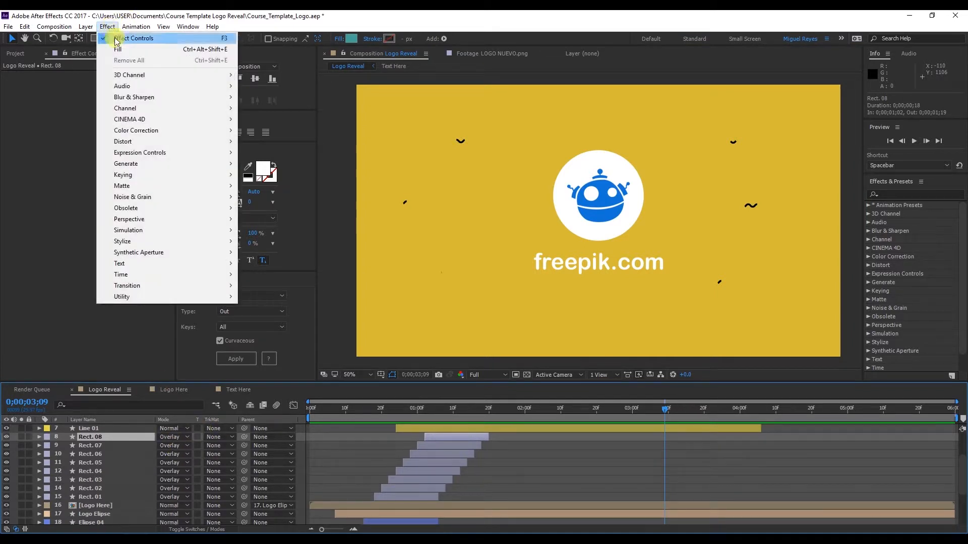
{"action": "left_click", "coordinate": [124, 47]}
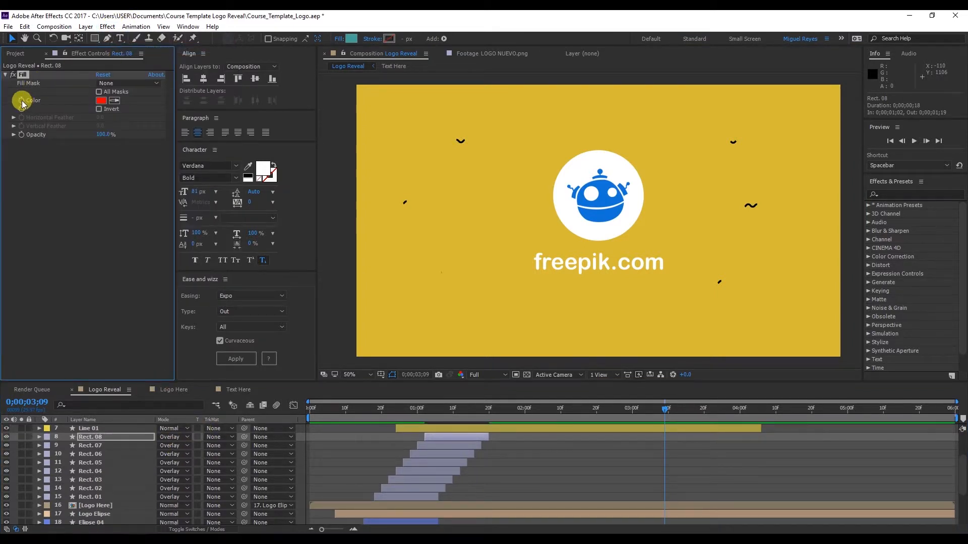
Link the Rect. 08 layer's Fill color by expression to the Rect. Transitions color control on the Control Color null
{"action": "left_click", "coordinate": [22, 101], "text": "alt"}
{"action": "scroll", "coordinate": [121, 438], "scroll_direction": "up", "scroll_amount": 2}
{"action": "left_click", "coordinate": [120, 430]}
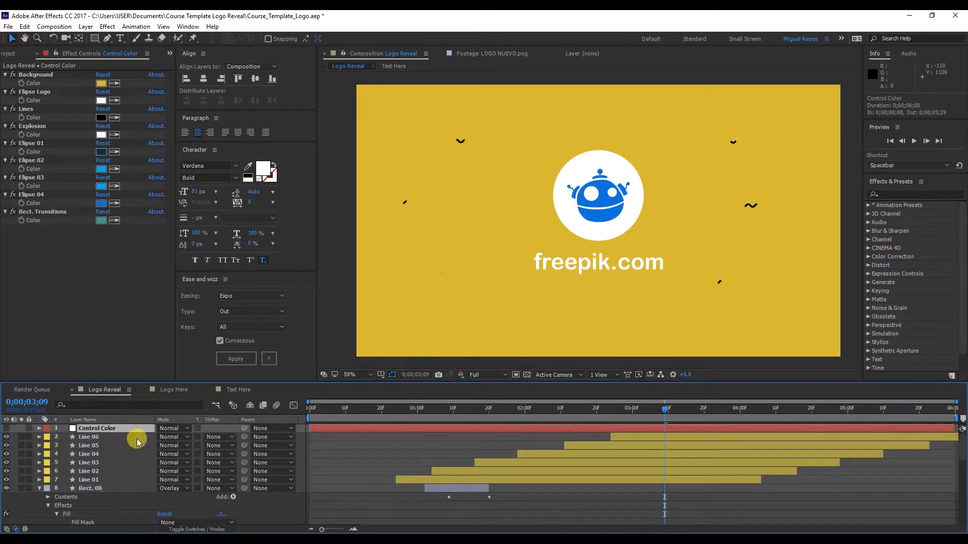
{"action": "scroll", "coordinate": [137, 442], "scroll_direction": "down", "scroll_amount": 2}
{"action": "left_click_drag", "start_coordinate": [189, 499], "coordinate": [44, 223]}
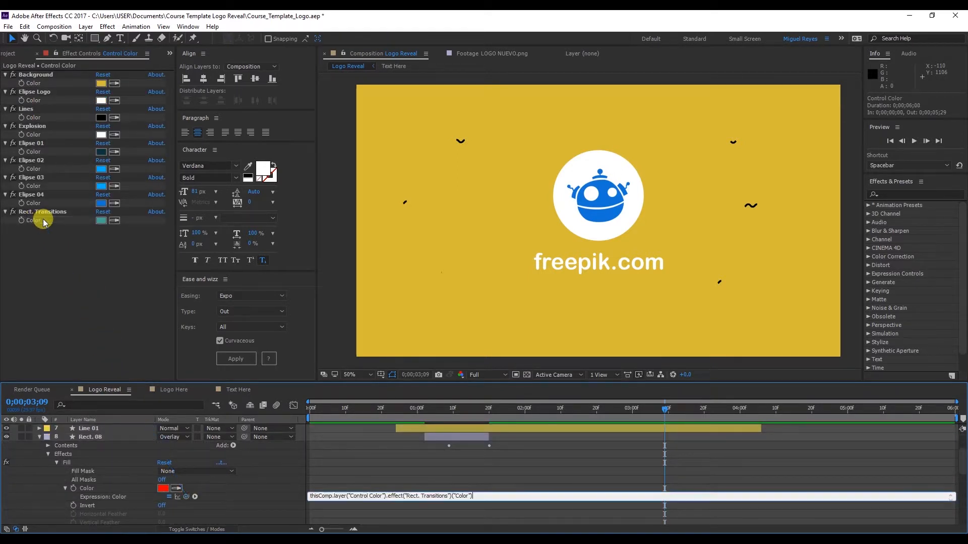
{"action": "left_click", "coordinate": [61, 250]}
Copy the linked Fill effect from Rect. 08 and paste it onto the Rect. 07 through Rect. 01 layers
{"action": "left_click", "coordinate": [125, 437]}
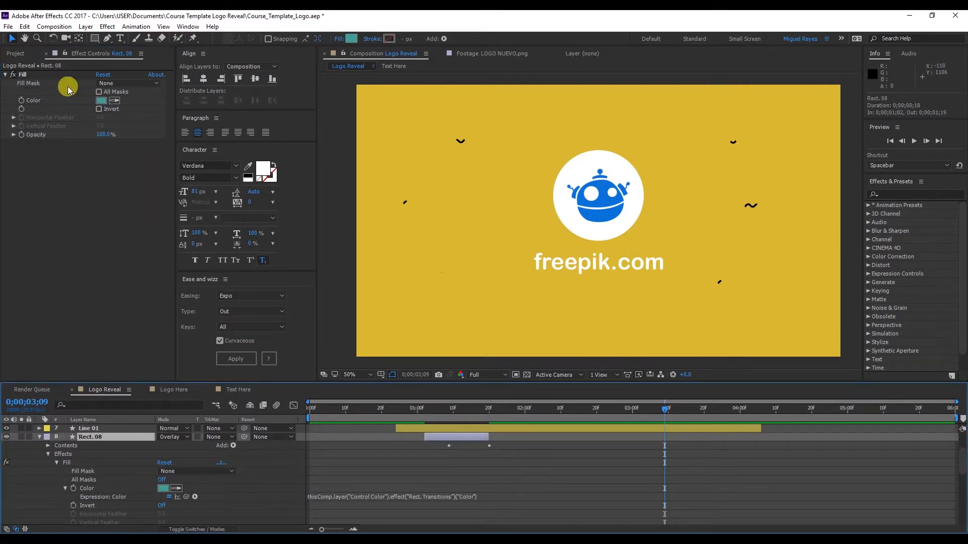
{"action": "left_click", "coordinate": [27, 76]}
{"action": "key", "text": "ctrl+c"}
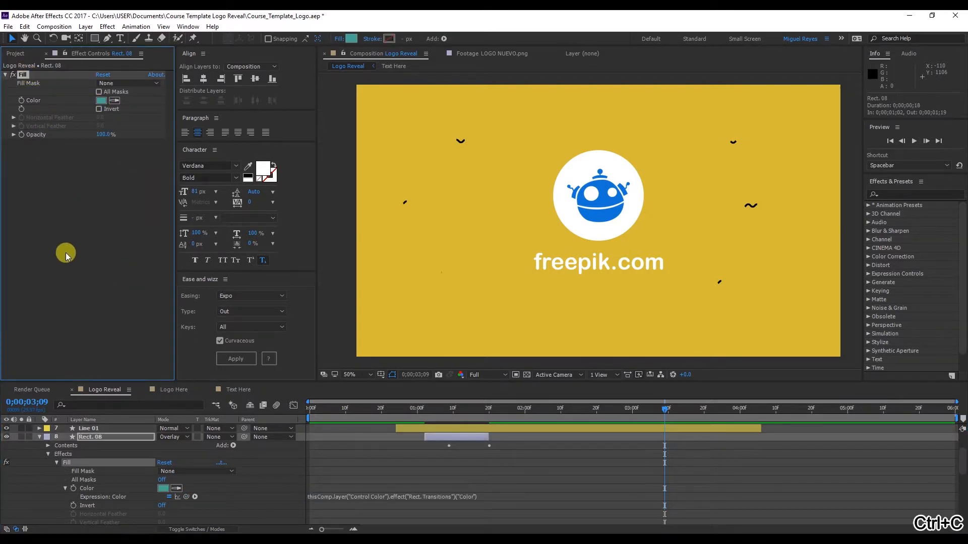
{"action": "scroll", "coordinate": [142, 433], "scroll_direction": "down", "scroll_amount": 3}
{"action": "scroll", "coordinate": [142, 448], "scroll_direction": "down", "scroll_amount": 3}
{"action": "left_click", "coordinate": [122, 454]}
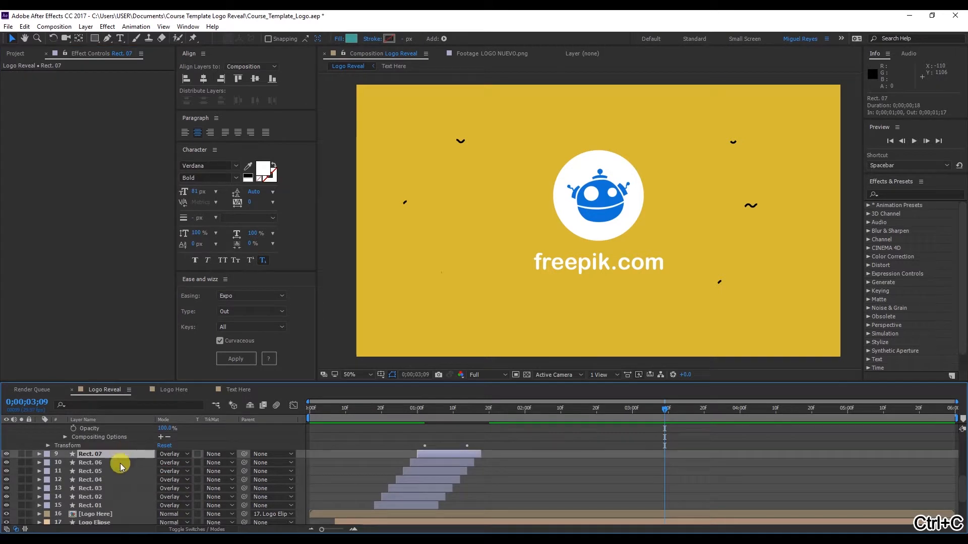
{"action": "left_click", "coordinate": [107, 504], "text": "shift"}
{"action": "key", "text": "ctrl+v"}
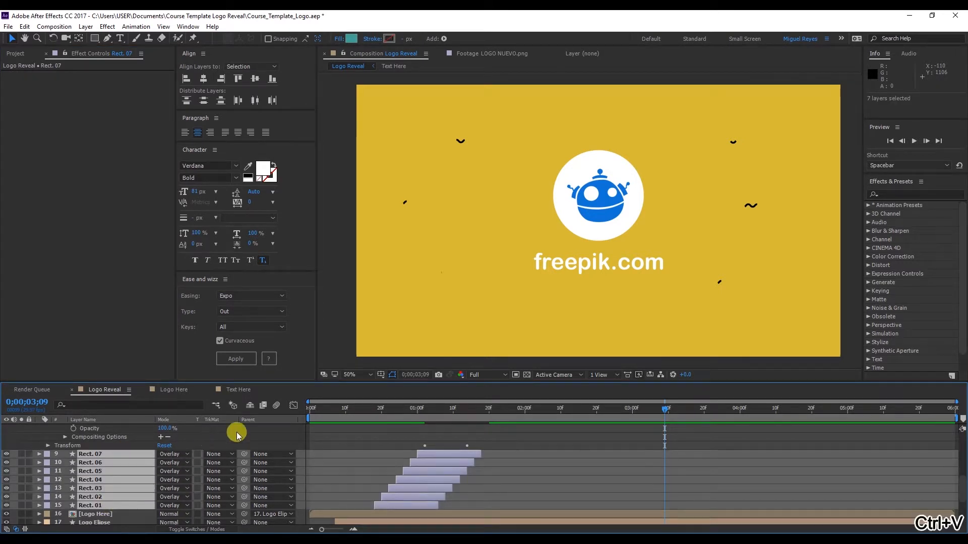
At 0;00;01;00, change the Rect. Transitions control's color on the Control Color null to a more saturated teal
{"action": "left_click", "coordinate": [417, 413]}
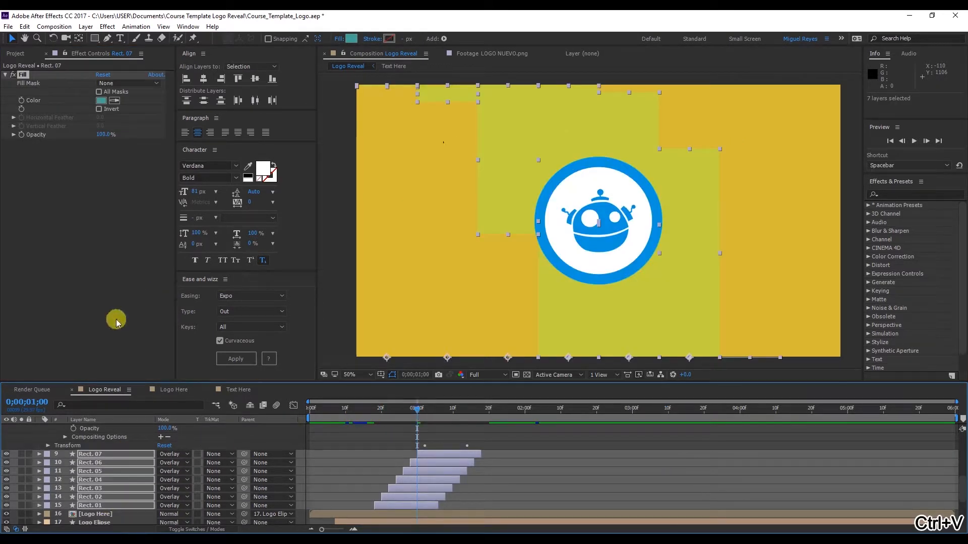
{"action": "scroll", "coordinate": [126, 474], "scroll_direction": "up", "scroll_amount": 6}
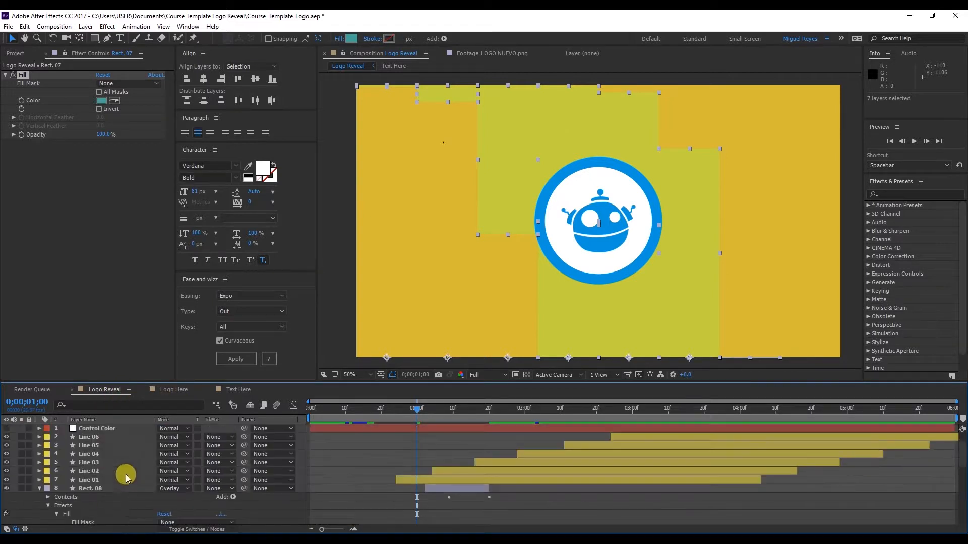
{"action": "left_click", "coordinate": [119, 437]}
{"action": "left_click", "coordinate": [119, 430]}
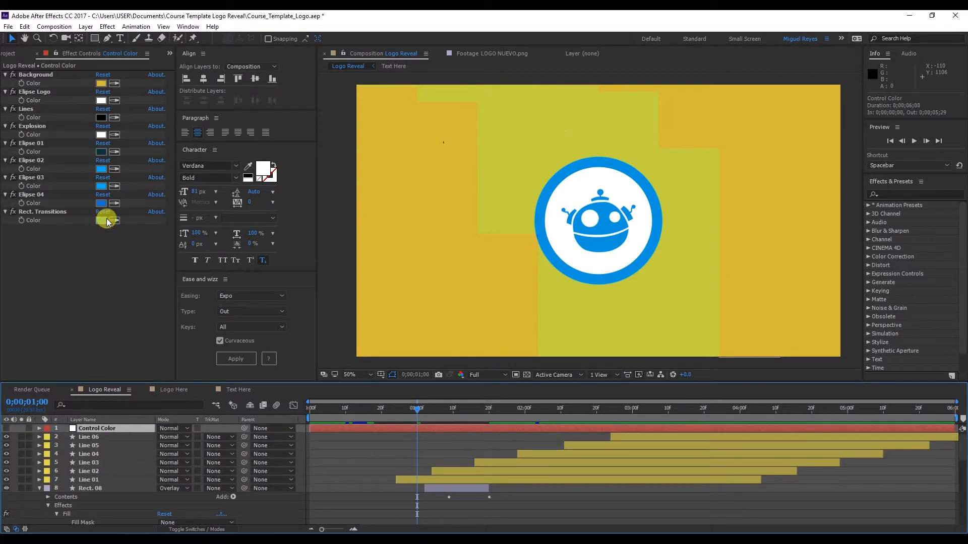
{"action": "left_click", "coordinate": [101, 220]}
{"action": "left_click", "coordinate": [317, 308]}
{"action": "left_click_drag", "start_coordinate": [317, 308], "coordinate": [347, 348]}
{"action": "left_click", "coordinate": [450, 297]}
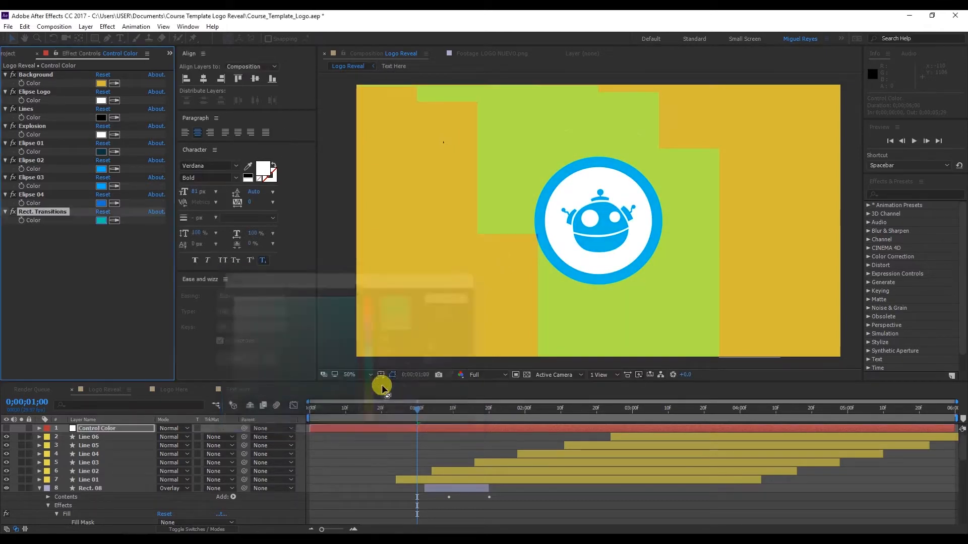
Preview the logo reveal from the start and move the current time to 0;00;01;24
{"action": "left_click", "coordinate": [315, 408]}
{"action": "key", "text": "space"}
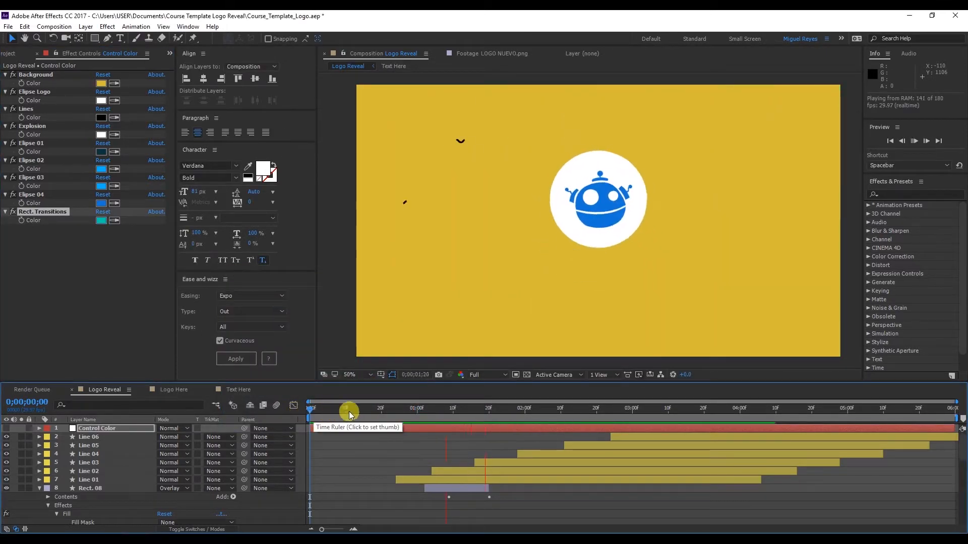
{"action": "left_click", "coordinate": [420, 411]}
{"action": "left_click_drag", "start_coordinate": [449, 412], "coordinate": [503, 413]}
Examine the Elipse 01 to Elipse 04, Logo Elipse and Explosion layers that still need linked fill colors
{"action": "scroll", "coordinate": [134, 478], "scroll_direction": "down", "scroll_amount": 1}
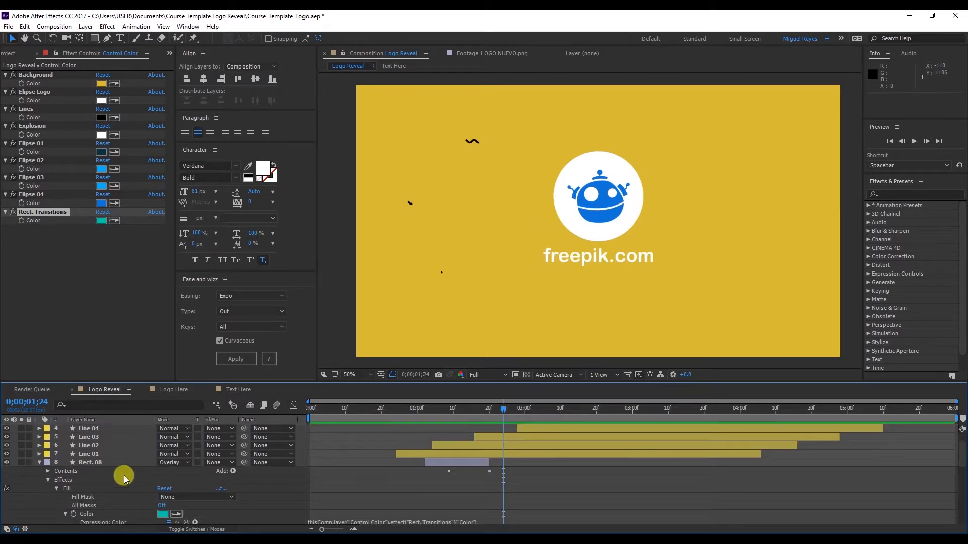
{"action": "scroll", "coordinate": [78, 468], "scroll_direction": "down", "scroll_amount": 5}
{"action": "scroll", "coordinate": [78, 472], "scroll_direction": "down", "scroll_amount": 3}
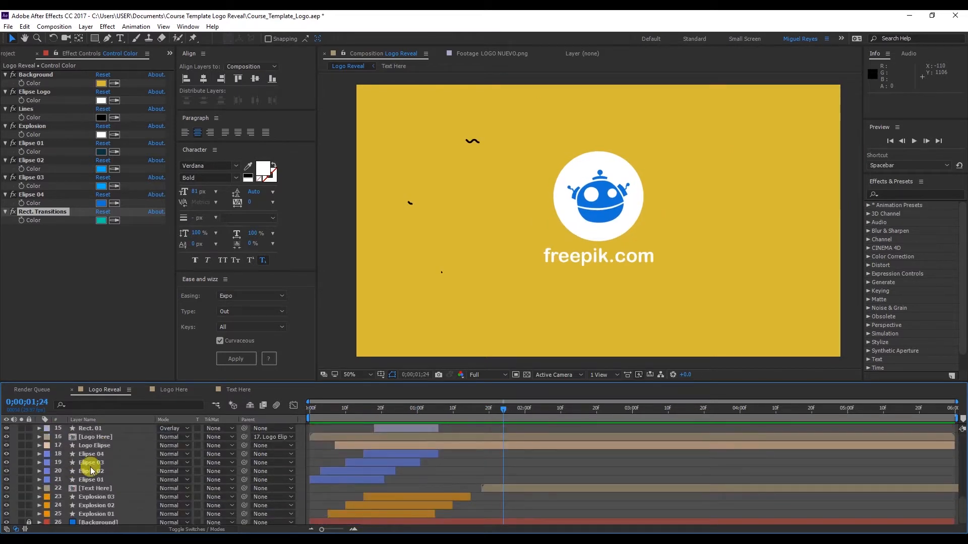
{"action": "left_click", "coordinate": [90, 454]}
{"action": "left_click", "coordinate": [103, 464]}
{"action": "left_click", "coordinate": [105, 473]}
{"action": "left_click", "coordinate": [108, 481]}
{"action": "left_click", "coordinate": [109, 472]}
{"action": "left_click", "coordinate": [110, 464]}
{"action": "left_click", "coordinate": [110, 457]}
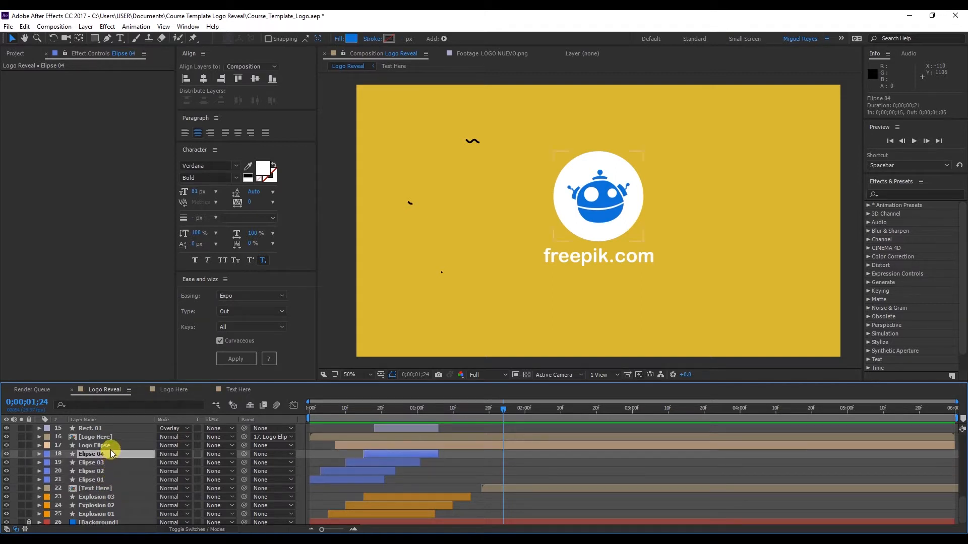
{"action": "left_click", "coordinate": [111, 449]}
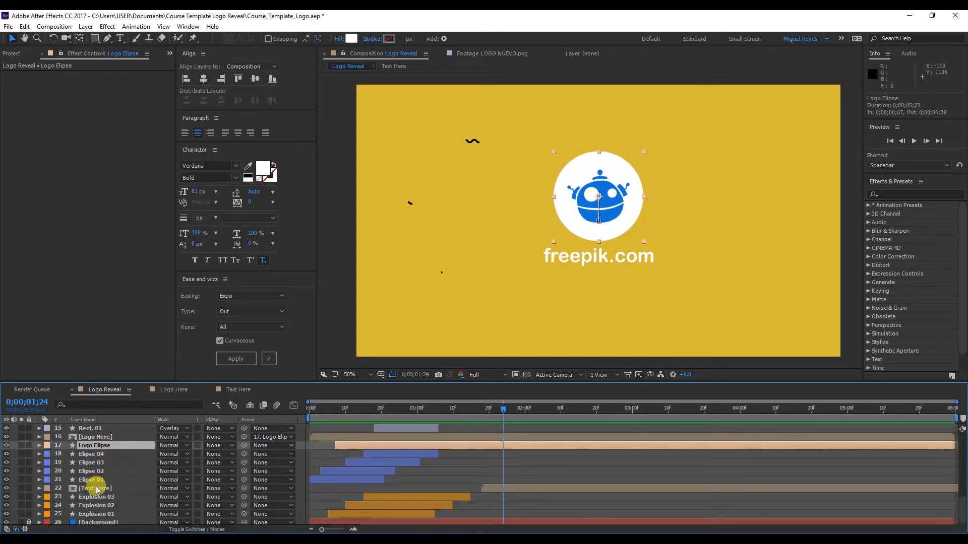
{"action": "scroll", "coordinate": [94, 503], "scroll_direction": "down", "scroll_amount": 1}
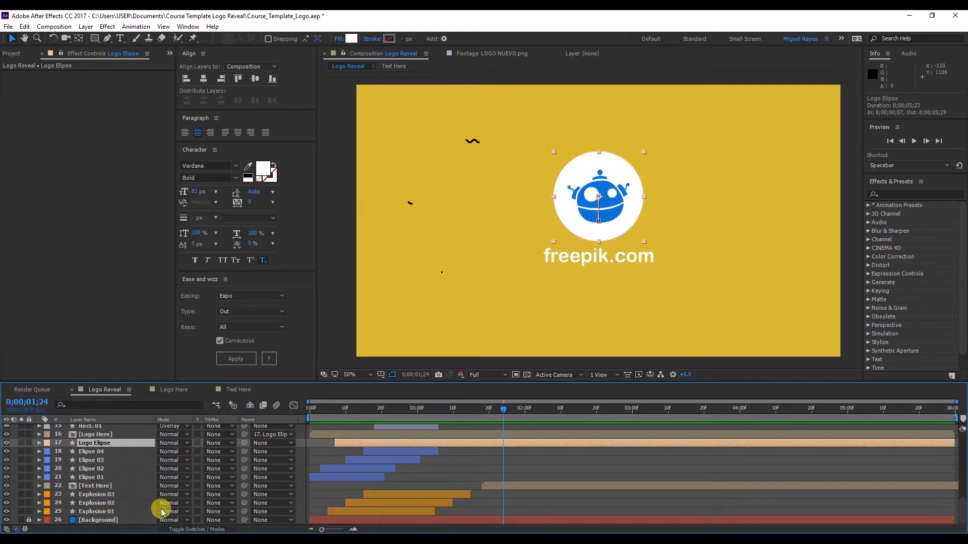
Collapse the expanded layer properties in the Logo Reveal composition and move the current time to 0;00;01;02
{"action": "scroll", "coordinate": [350, 478], "scroll_direction": "up", "scroll_amount": 10}
{"action": "left_click_drag", "start_coordinate": [371, 414], "coordinate": [435, 414]}
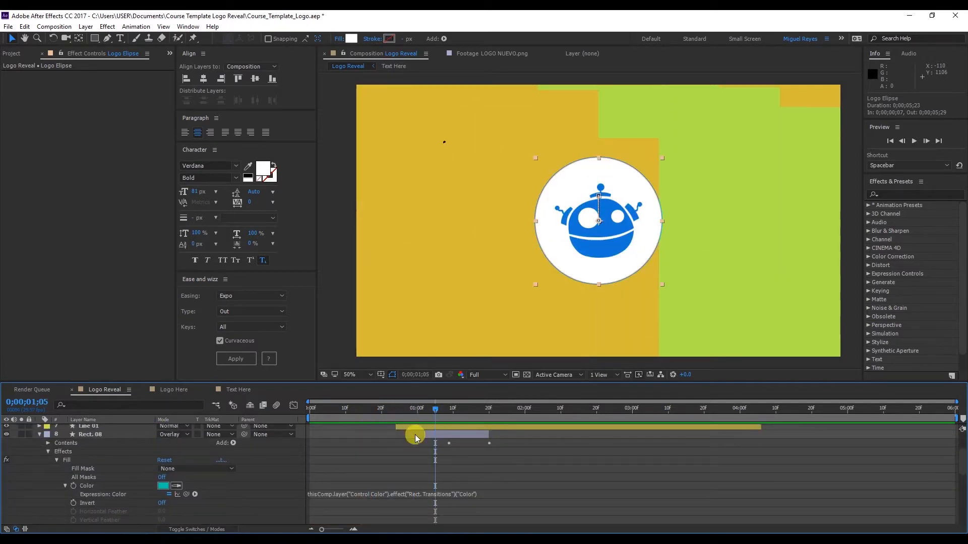
{"action": "left_click", "coordinate": [584, 473]}
{"action": "scroll", "coordinate": [605, 458], "scroll_direction": "up", "scroll_amount": 10}
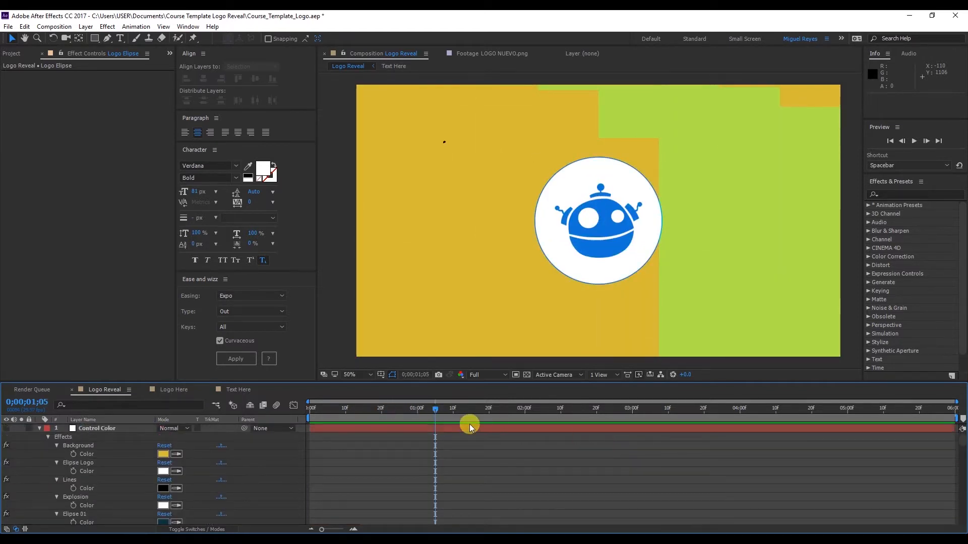
{"action": "key", "text": "u"}
{"action": "left_click_drag", "start_coordinate": [394, 418], "coordinate": [425, 414]}
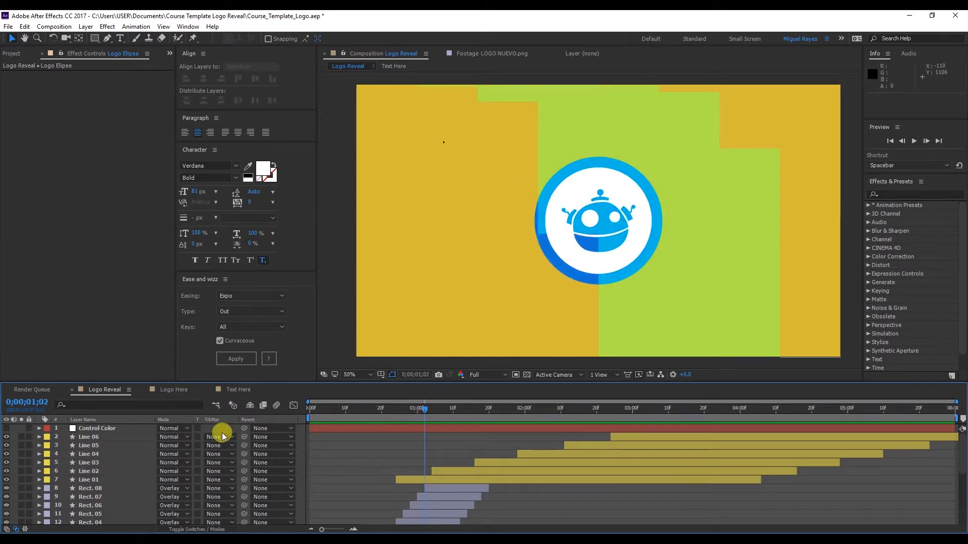
Scrub through the Logo Reveal animation to check the rectangle transitions, stopping at 0;00;01;04, and select the Control Color null
{"action": "scroll", "coordinate": [75, 504], "scroll_direction": "down", "scroll_amount": 3}
{"action": "scroll", "coordinate": [113, 491], "scroll_direction": "up", "scroll_amount": 3}
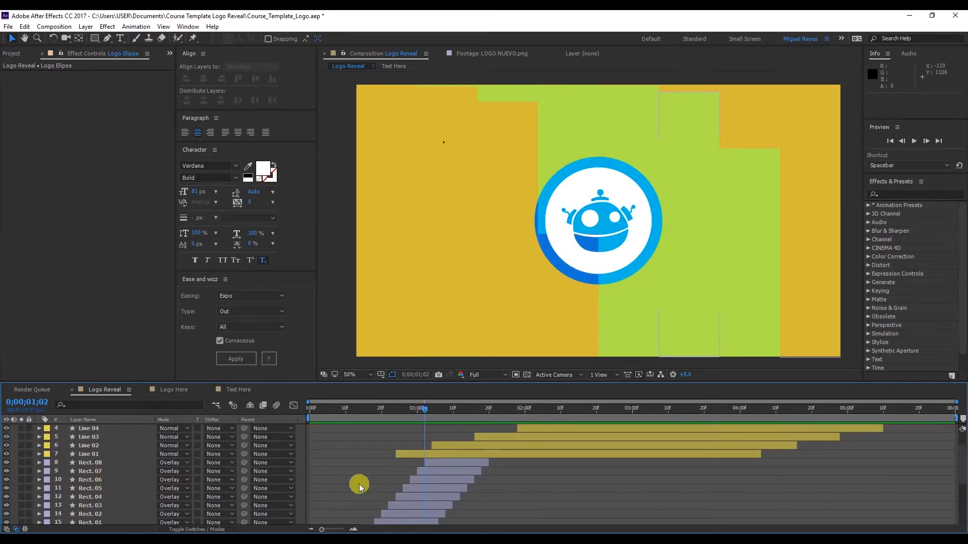
{"action": "scroll", "coordinate": [109, 471], "scroll_direction": "down", "scroll_amount": 3}
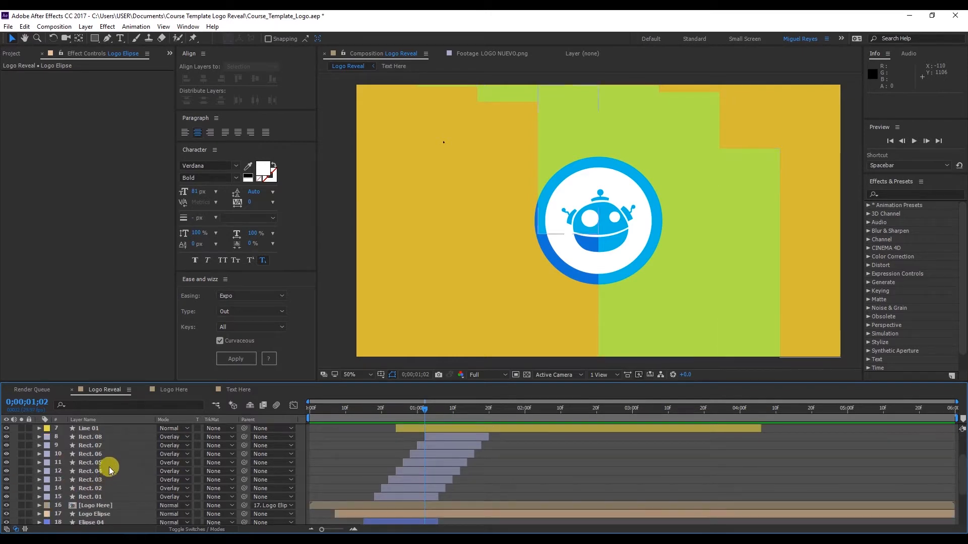
{"action": "scroll", "coordinate": [457, 456], "scroll_direction": "up", "scroll_amount": 6}
{"action": "left_click_drag", "start_coordinate": [440, 411], "coordinate": [761, 416]}
{"action": "left_click_drag", "start_coordinate": [518, 445], "coordinate": [374, 452]}
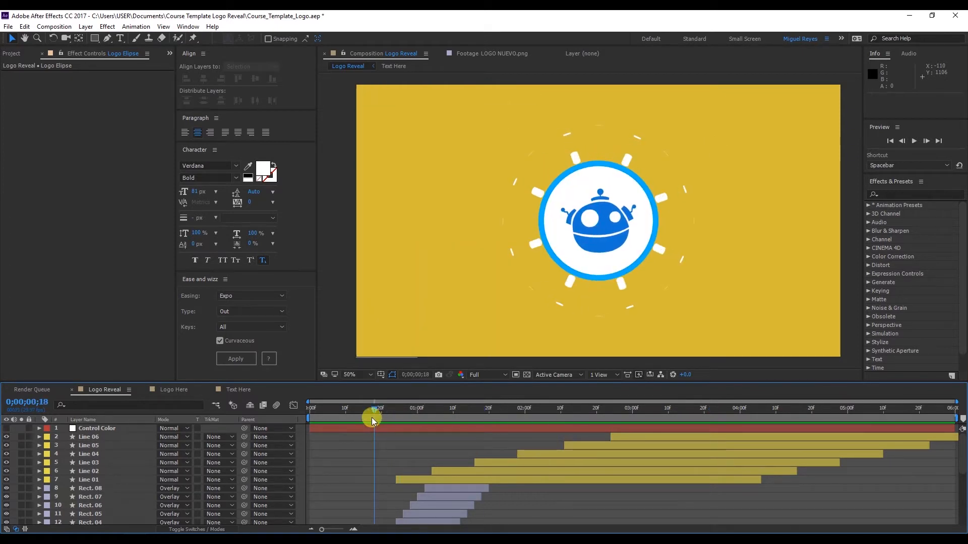
{"action": "left_click_drag", "start_coordinate": [392, 411], "coordinate": [432, 411]}
{"action": "left_click", "coordinate": [101, 429]}
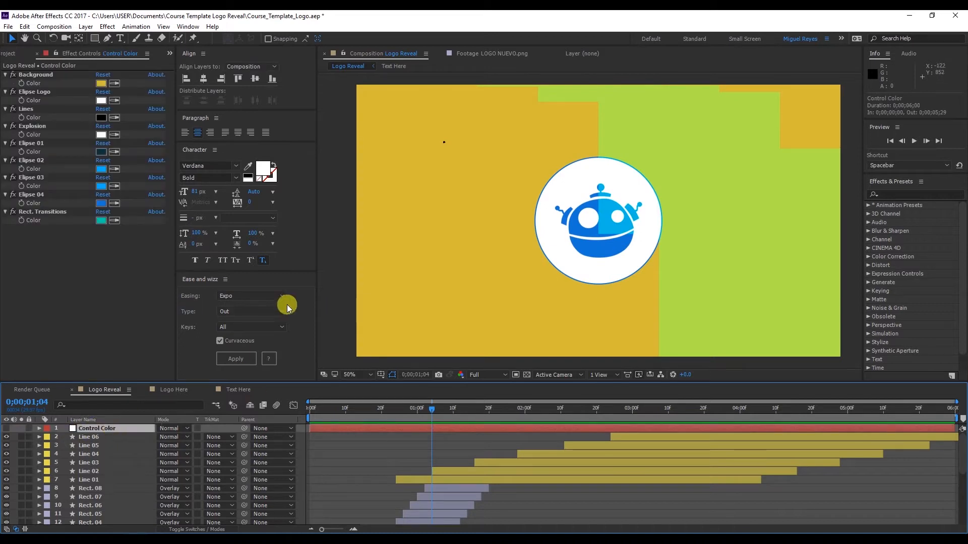
Move the current time to 0;00;00;19 and open the Logo Here and Text Here compositions from the project
{"action": "left_click", "coordinate": [12, 54]}
{"action": "left_click", "coordinate": [368, 411]}
{"action": "left_click_drag", "start_coordinate": [346, 416], "coordinate": [379, 420]}
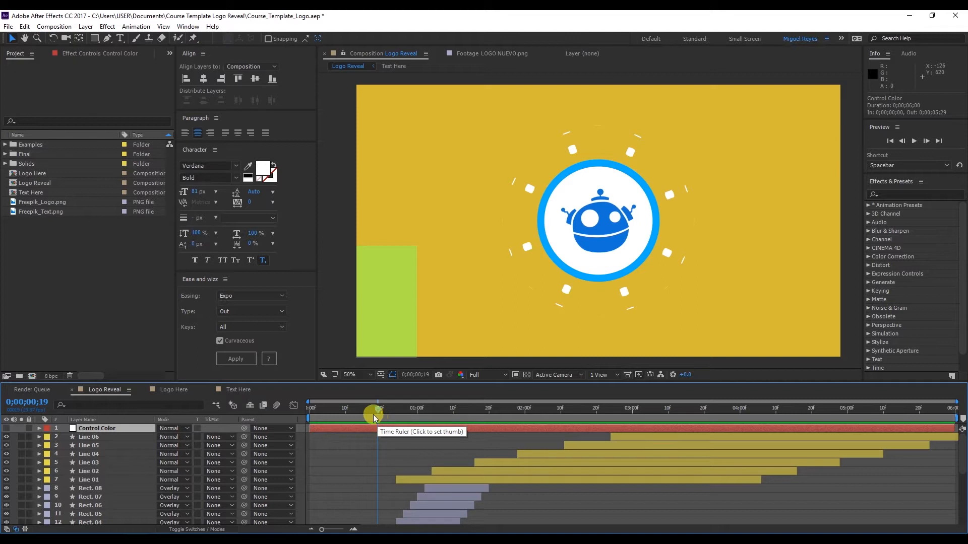
{"action": "left_click", "coordinate": [50, 174]}
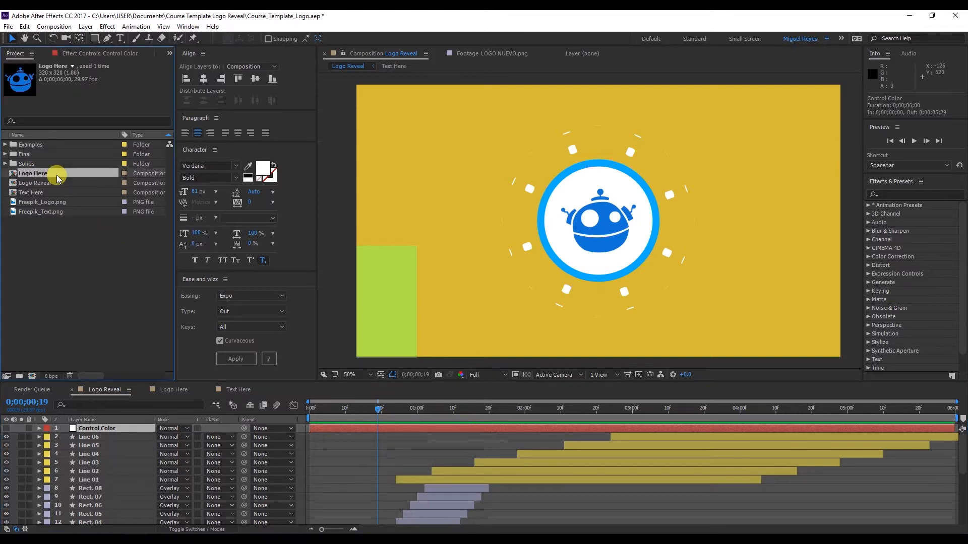
{"action": "double_click", "coordinate": [57, 177]}
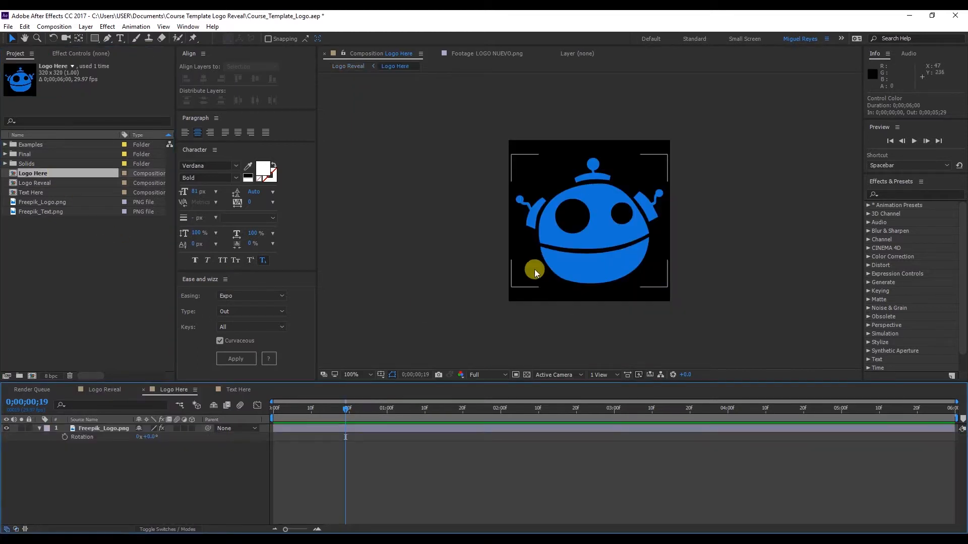
{"action": "double_click", "coordinate": [64, 192]}
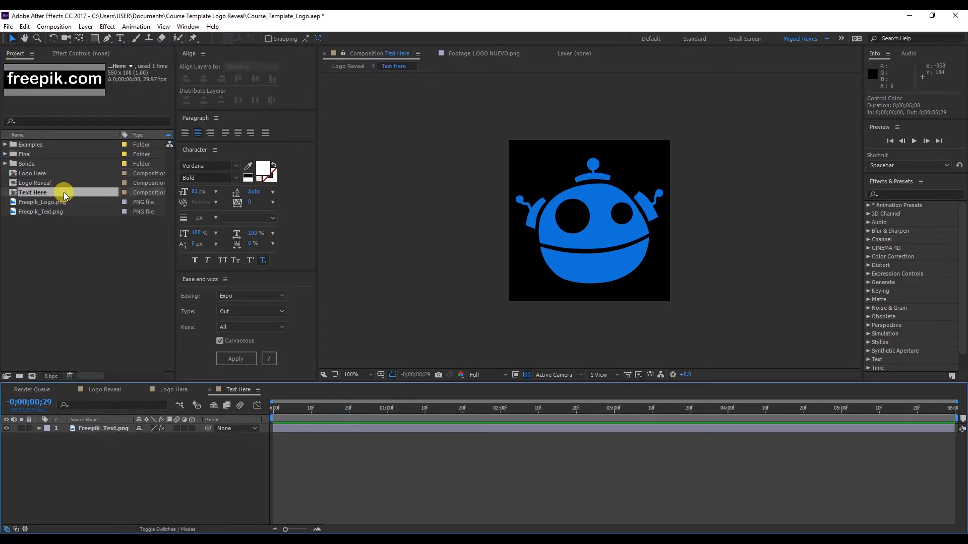
At 0;00;01;12 in the Text Here composition, hide the Freepik_Text.png layer and add a text layer reading HELLO
{"action": "left_click", "coordinate": [432, 408]}
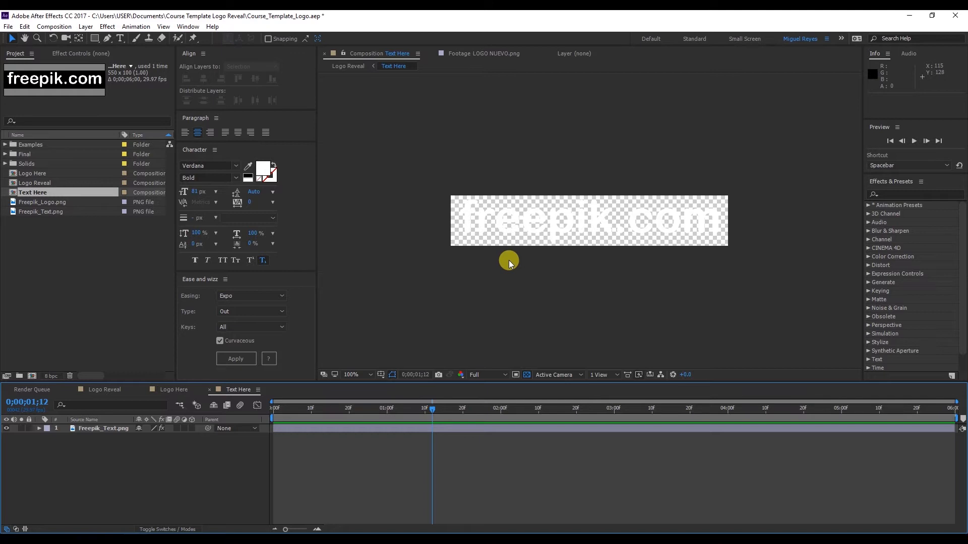
{"action": "left_click", "coordinate": [514, 228]}
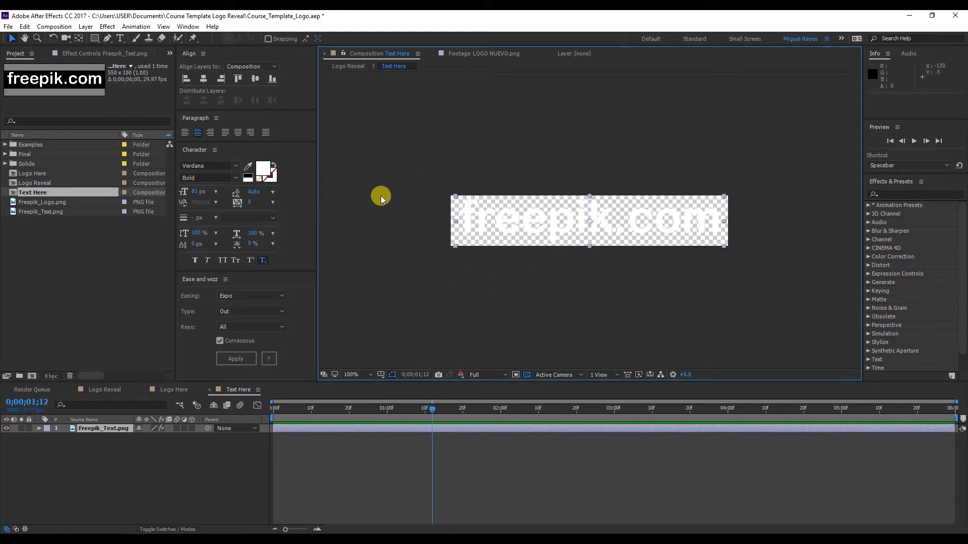
{"action": "left_click", "coordinate": [13, 429]}
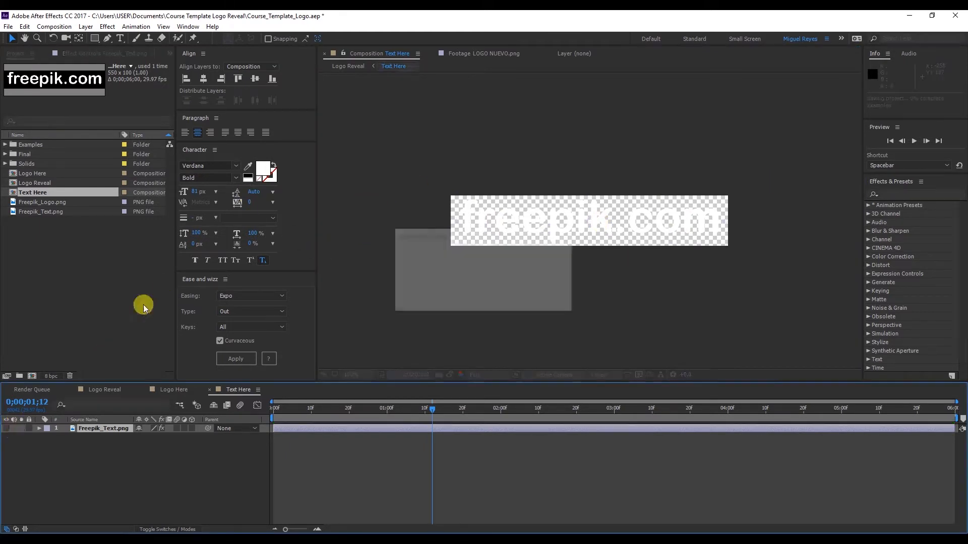
{"action": "key", "text": "ctrl+t"}
{"action": "left_click", "coordinate": [499, 217]}
{"action": "type", "text": "HELLO"}
{"action": "left_click", "coordinate": [12, 37]}
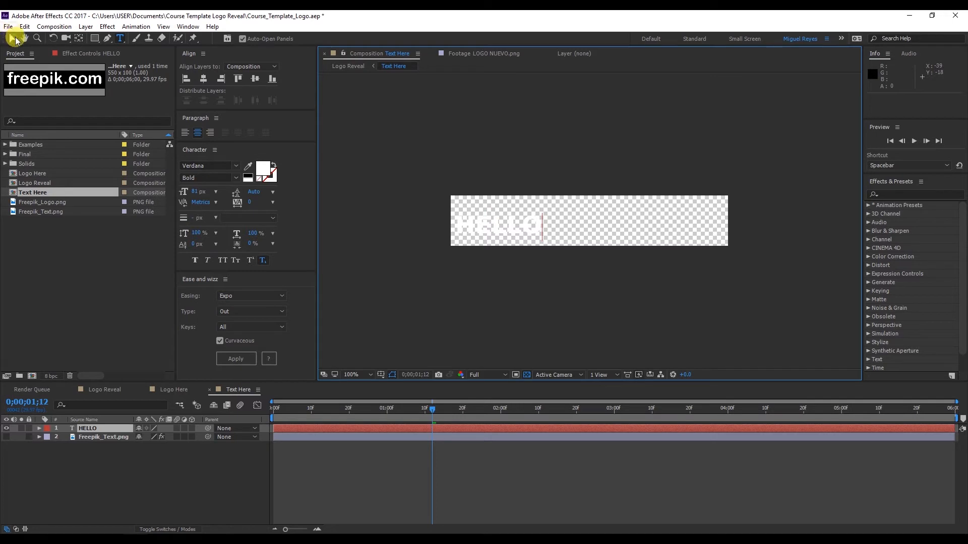
Set the HELLO text's font size to 210 px, centre it in the frame, and check it in the Logo Reveal composition
{"action": "left_click_drag", "start_coordinate": [210, 192], "coordinate": [282, 174]}
{"action": "left_click_drag", "start_coordinate": [579, 229], "coordinate": [639, 220]}
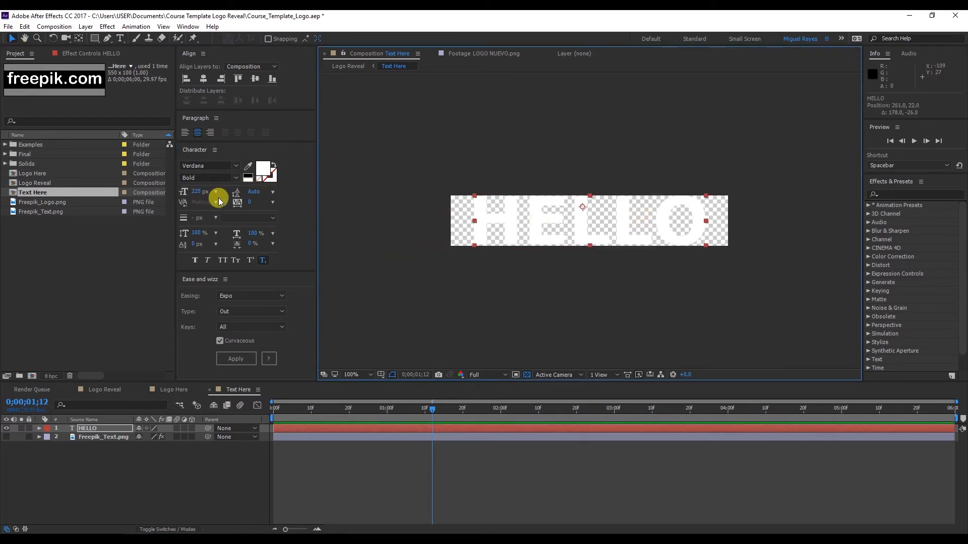
{"action": "left_click_drag", "start_coordinate": [190, 191], "coordinate": [196, 194]}
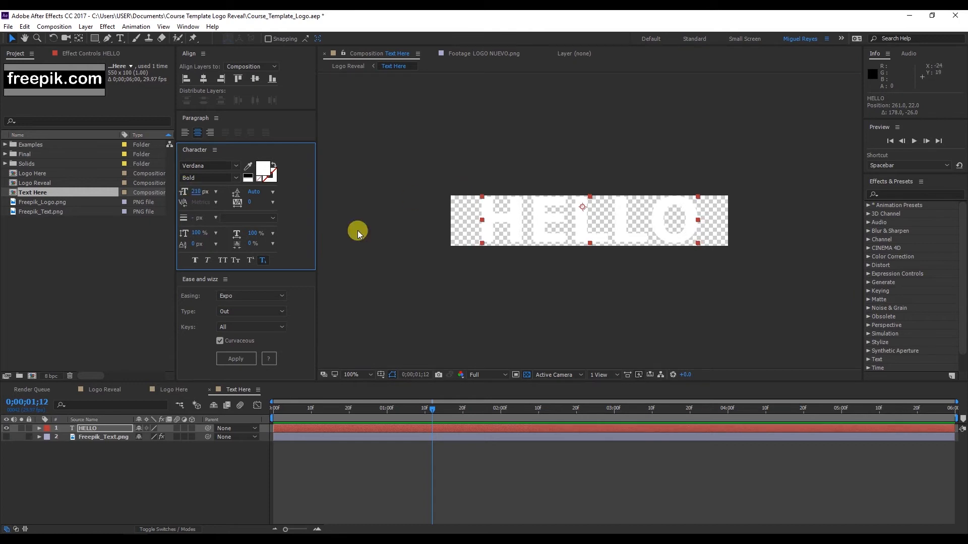
{"action": "left_click", "coordinate": [101, 389]}
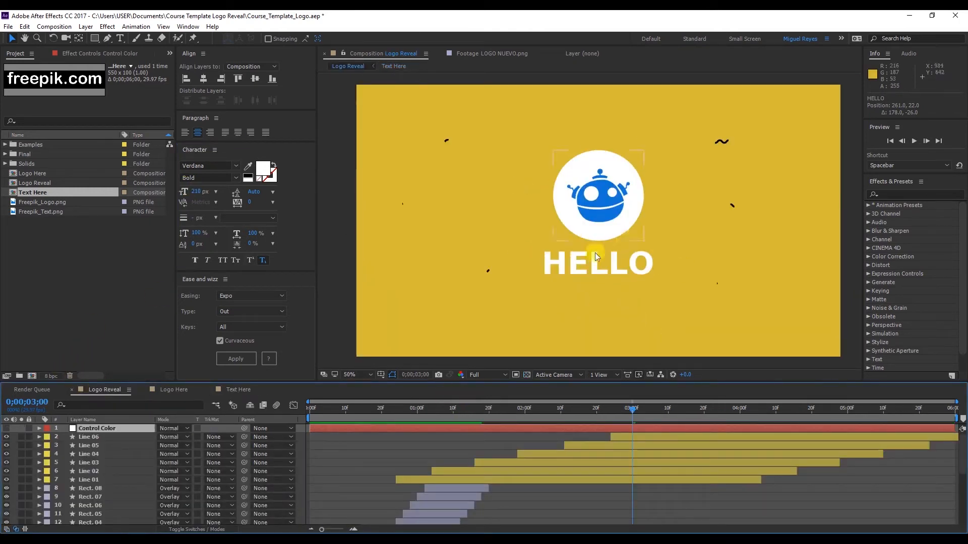
{"action": "left_click", "coordinate": [238, 389]}
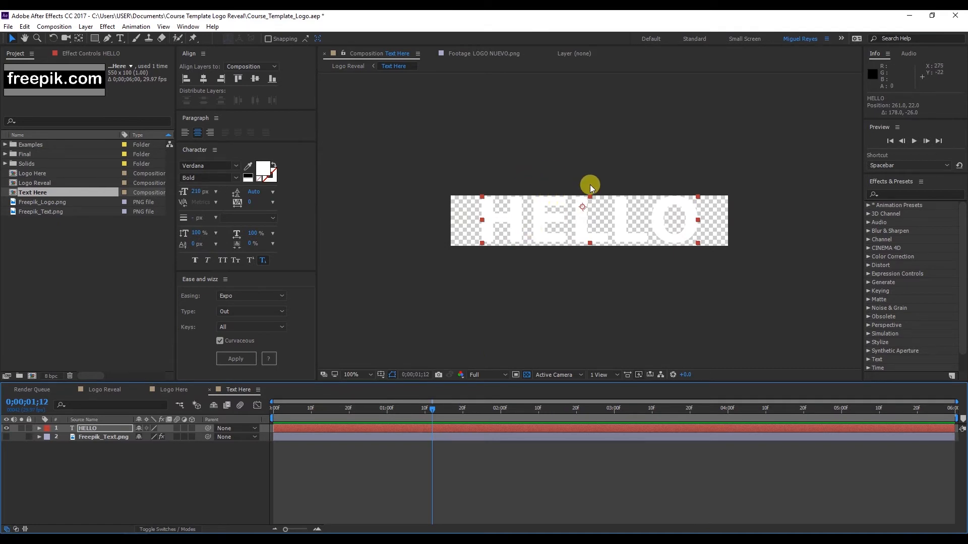
Stretch the HELLO text vertically to 200% and set the Text Here composition's height to 207 px
{"action": "left_click_drag", "start_coordinate": [591, 195], "coordinate": [595, 188]}
{"action": "right_click", "coordinate": [85, 194]}
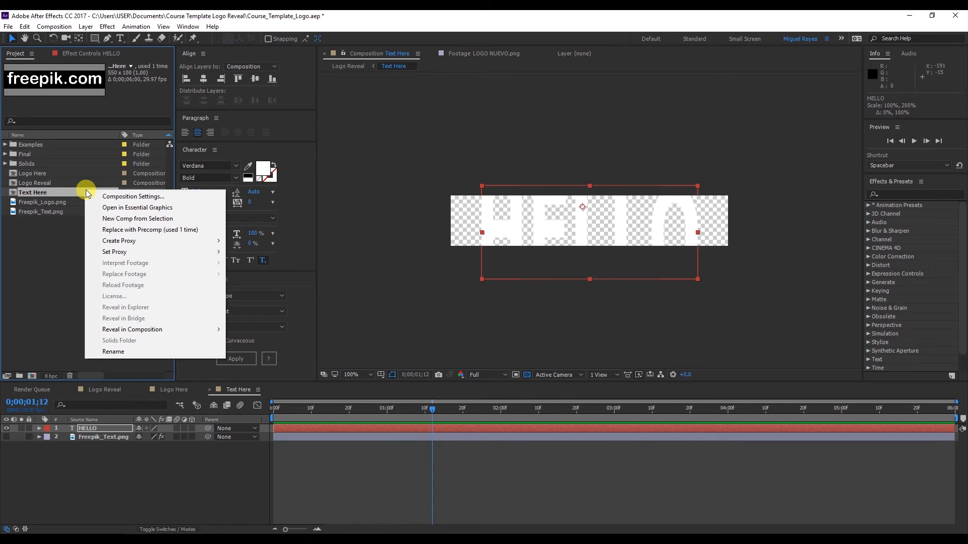
{"action": "left_click", "coordinate": [108, 196]}
{"action": "left_click_drag", "start_coordinate": [383, 207], "coordinate": [410, 218]}
{"action": "left_click", "coordinate": [509, 370]}
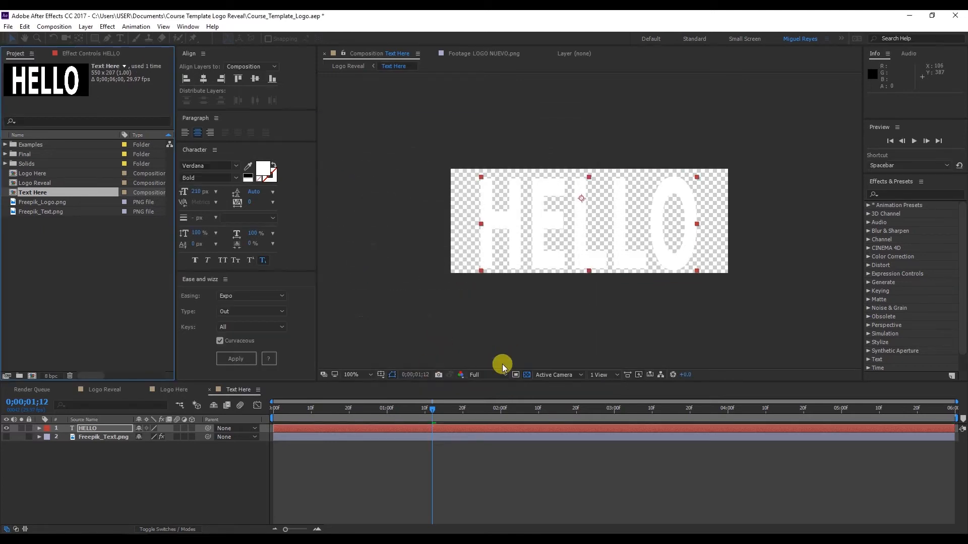
In Logo Reveal, reveal the Text Here layer's keyframes and shift the layer down about 52 px at the 0;00;02;10 keyframe
{"action": "left_click", "coordinate": [116, 389]}
{"action": "left_click_drag", "start_coordinate": [539, 411], "coordinate": [583, 408]}
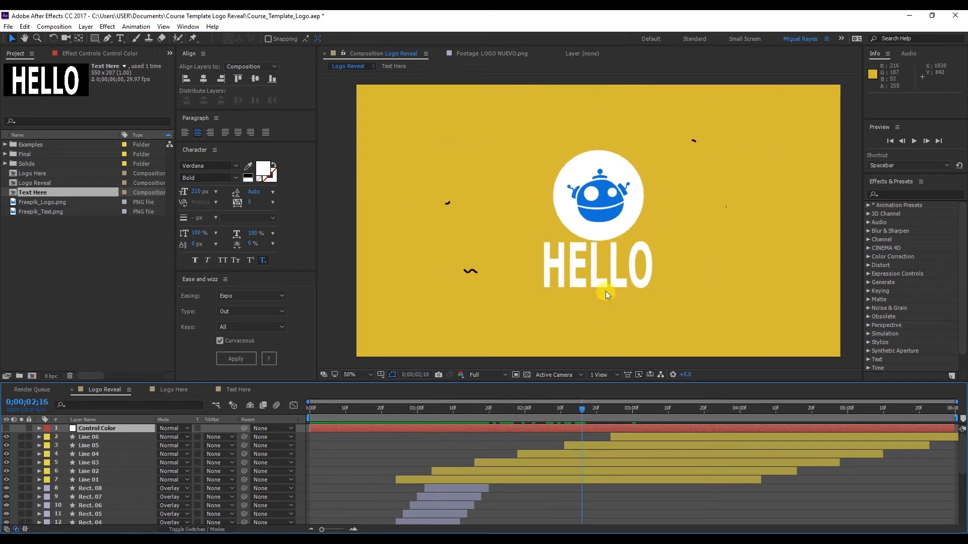
{"action": "scroll", "coordinate": [179, 464], "scroll_direction": "down", "scroll_amount": 5}
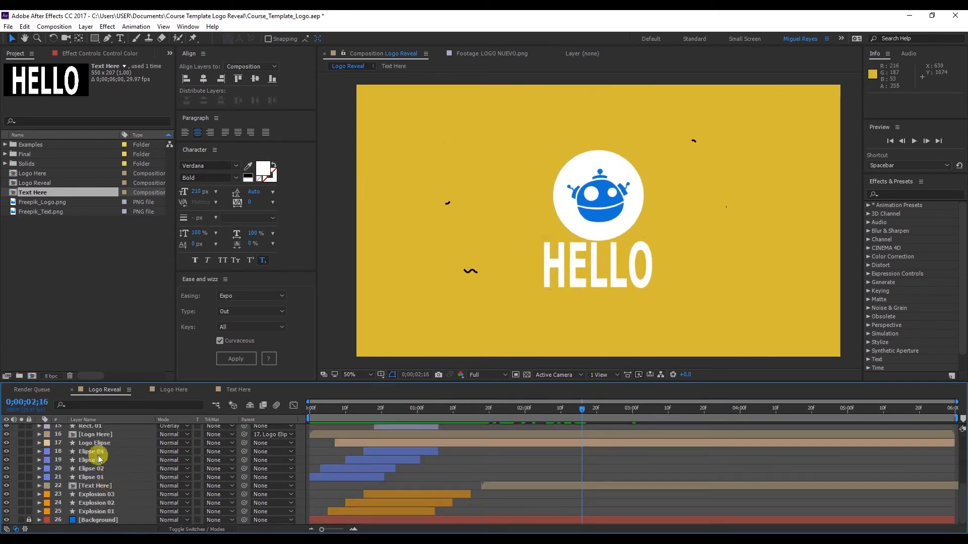
{"action": "left_click", "coordinate": [101, 494]}
{"action": "left_click", "coordinate": [103, 486]}
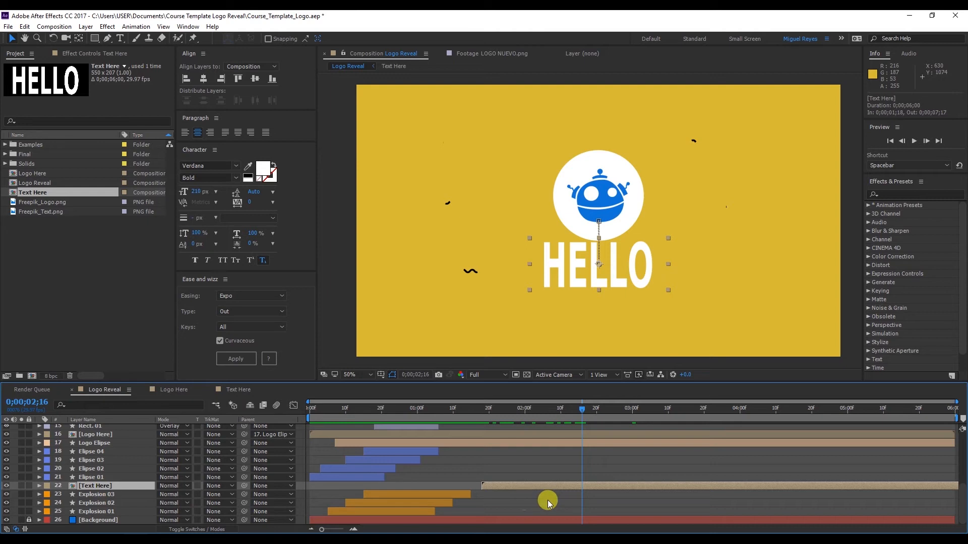
{"action": "key", "text": "u"}
{"action": "left_click", "coordinate": [561, 417]}
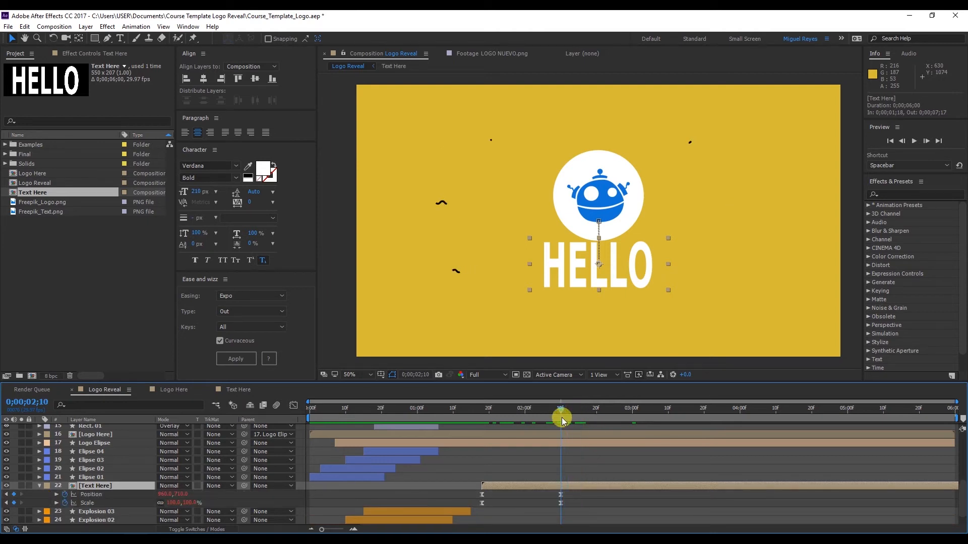
{"action": "left_click_drag", "start_coordinate": [632, 264], "coordinate": [603, 295]}
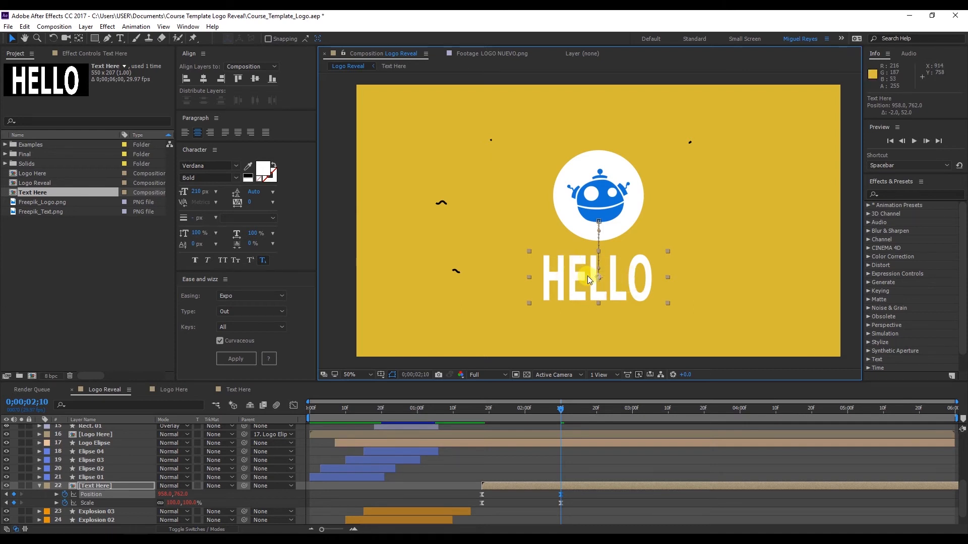
Undo the HELLO text changes back to showing the Freepik_Text.png layer
{"action": "key", "text": "ctrl+z"}
{"action": "key", "text": "ctrl+z"}
{"action": "key", "text": "ctrl+z"}
{"action": "key", "text": "ctrl+z"}
{"action": "key", "text": "ctrl+z"}
{"action": "key", "text": "ctrl+z"}
{"action": "key", "text": "ctrl+z"}
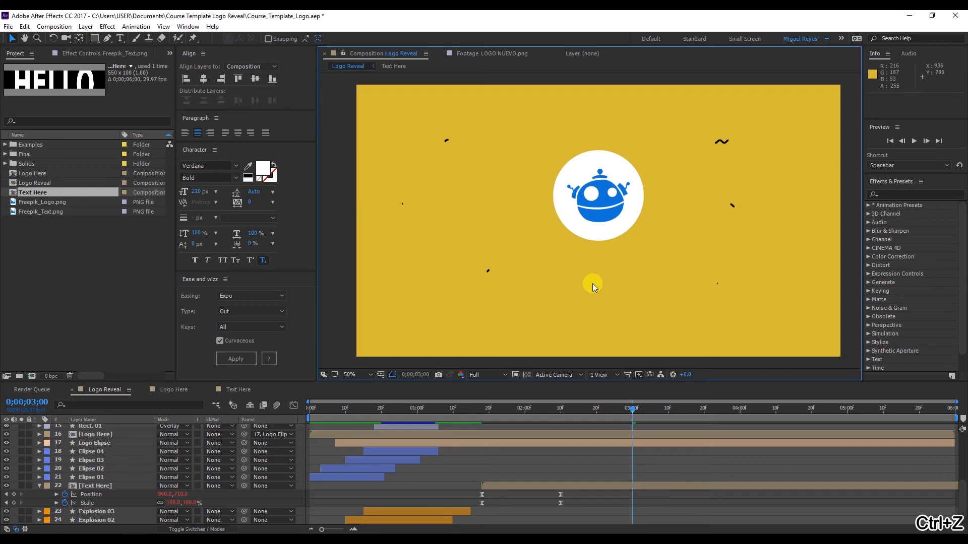
{"action": "key", "text": "ctrl+z"}
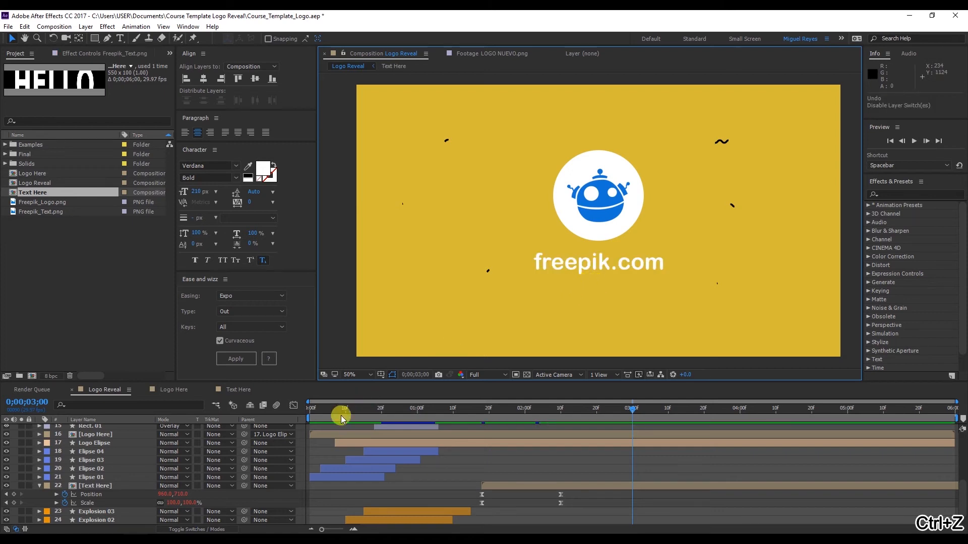
Scrub Logo Reveal to 0;00;01;29, inspect the Freepik_Logo.png layer in the Logo Here composition, and return to Logo Reveal
{"action": "left_click", "coordinate": [385, 411]}
{"action": "left_click", "coordinate": [408, 410]}
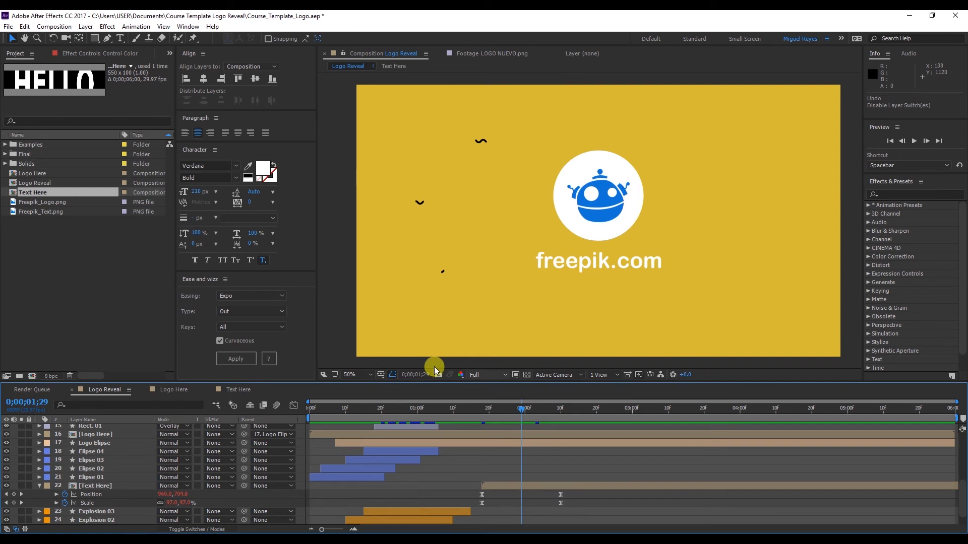
{"action": "left_click", "coordinate": [171, 390]}
{"action": "left_click", "coordinate": [570, 241]}
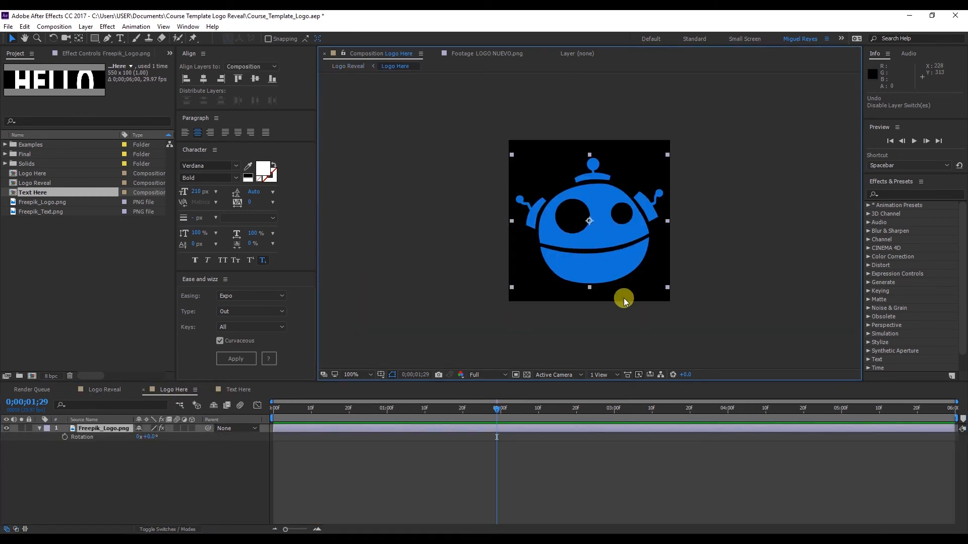
{"action": "left_click", "coordinate": [104, 390]}
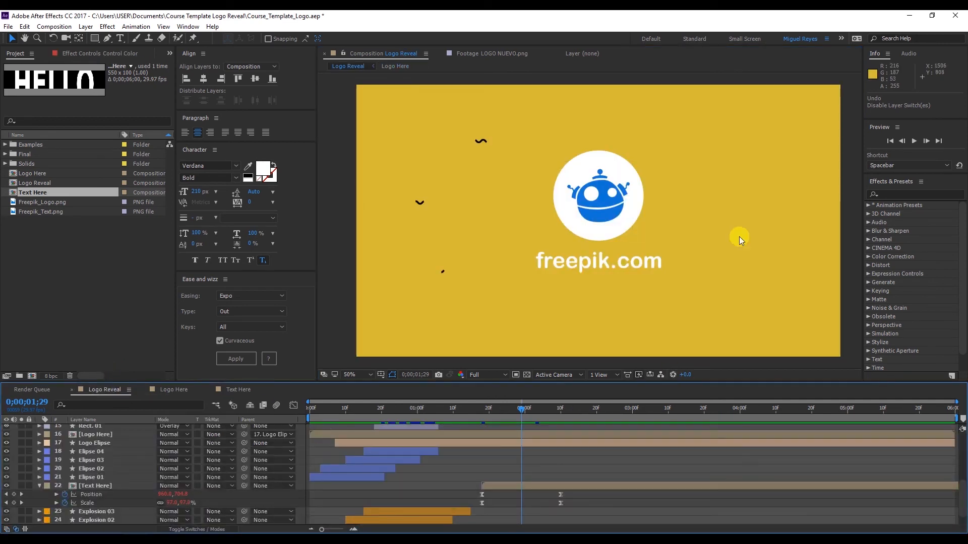
Undo the earlier test color changes to restore the blue background, preview the Logo Reveal animation, and stop at 0;00;02;03
{"action": "key", "text": "ctrl+z"}
{"action": "key", "text": "ctrl+z"}
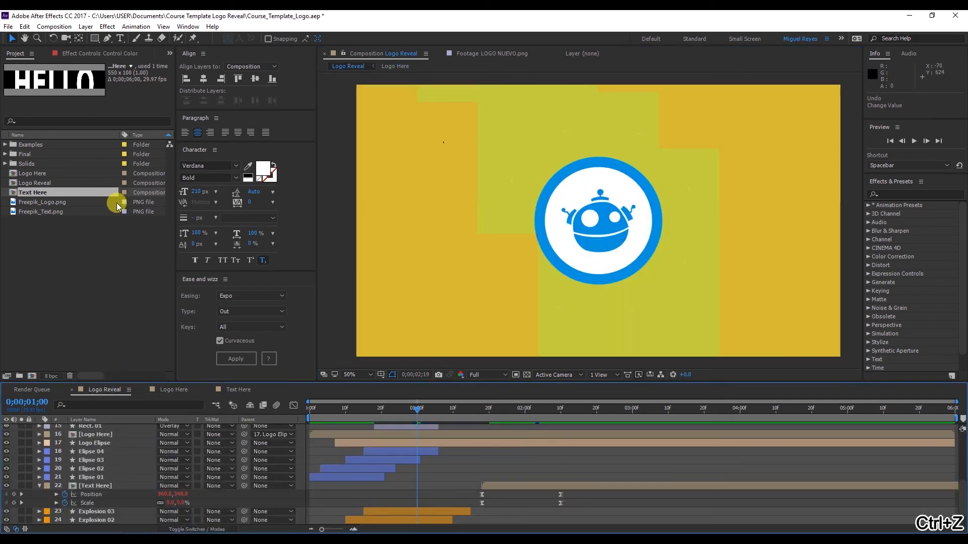
{"action": "key", "text": "ctrl+z"}
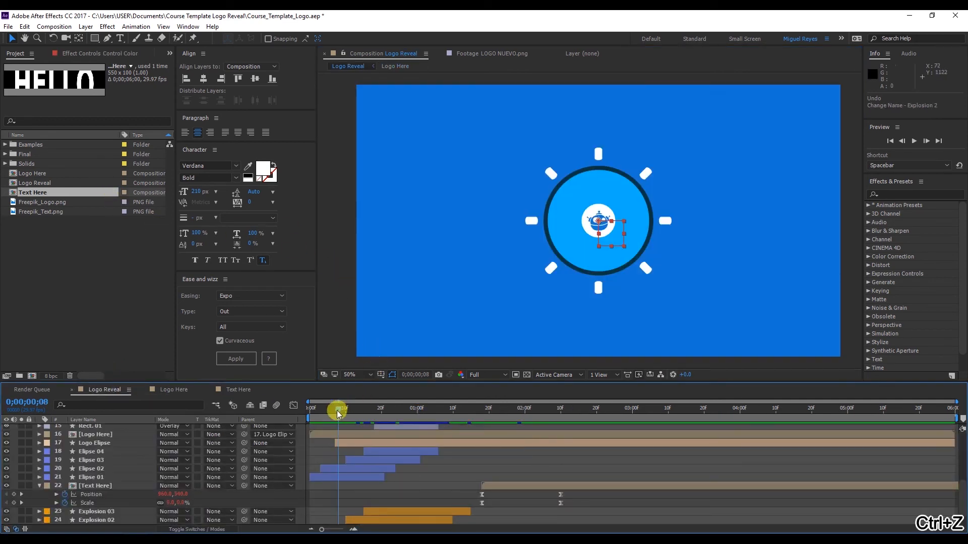
{"action": "key", "text": "space"}
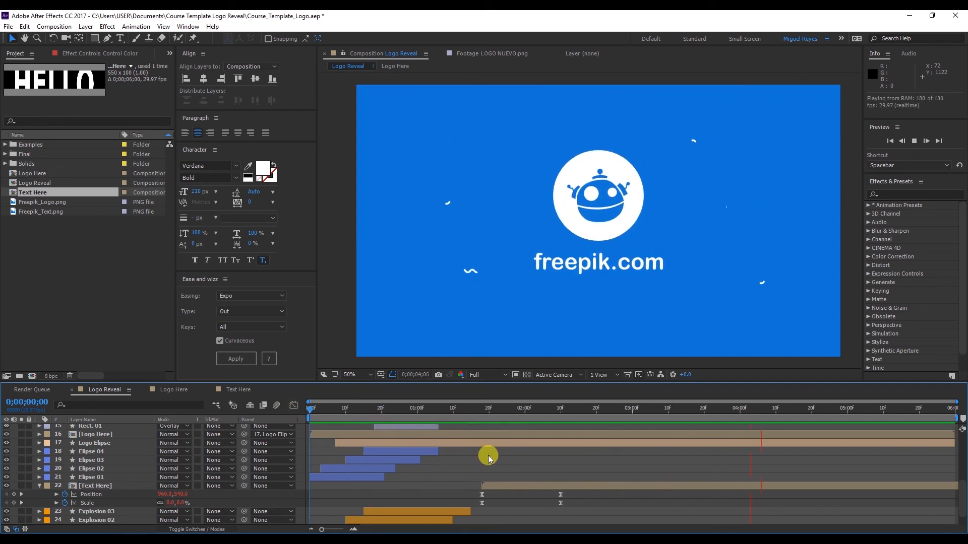
{"action": "left_click", "coordinate": [535, 415]}
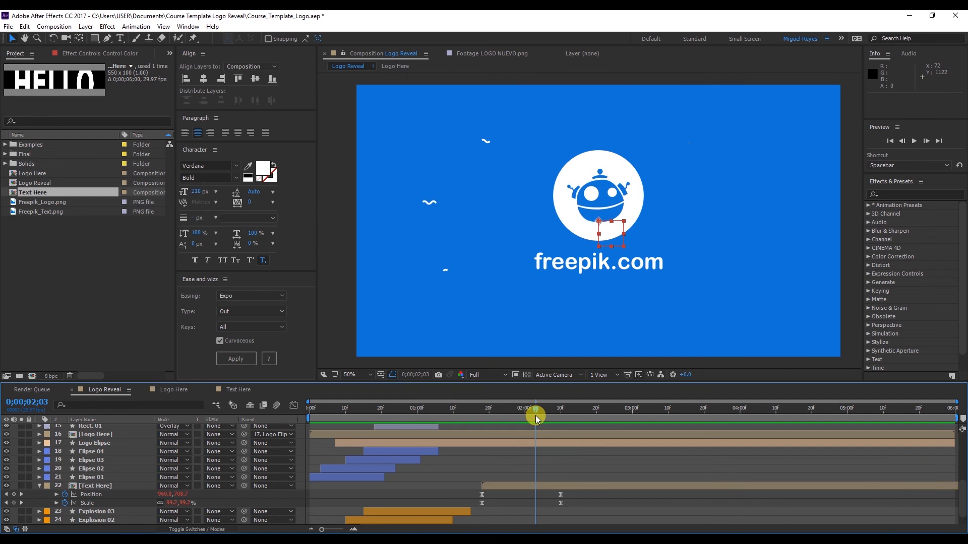